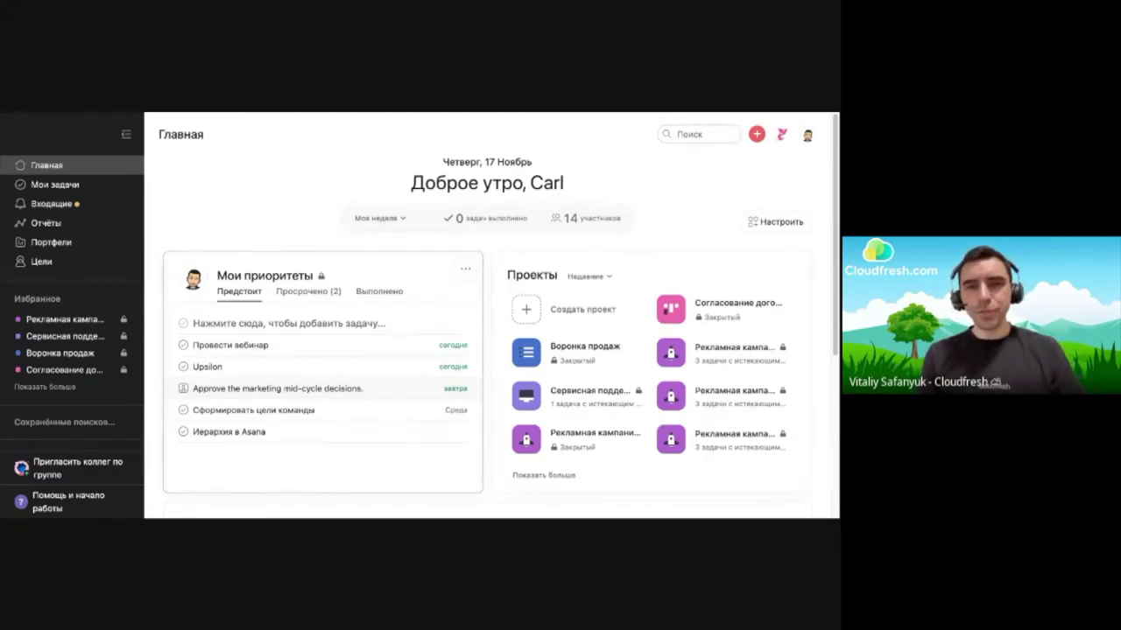
# Add the private notepad widget (Закрытый блокнот) to the home page, ahead of the Мои приоритеты widget
pyautogui.click(790, 221)
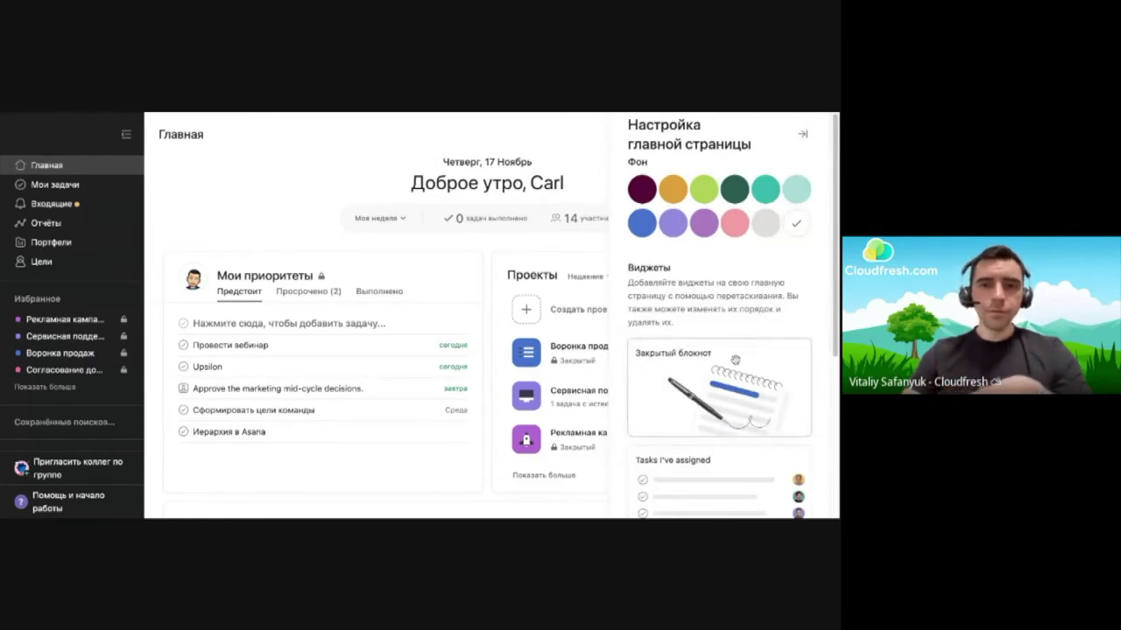
pyautogui.moveTo(738, 388); pyautogui.dragTo(352, 313)
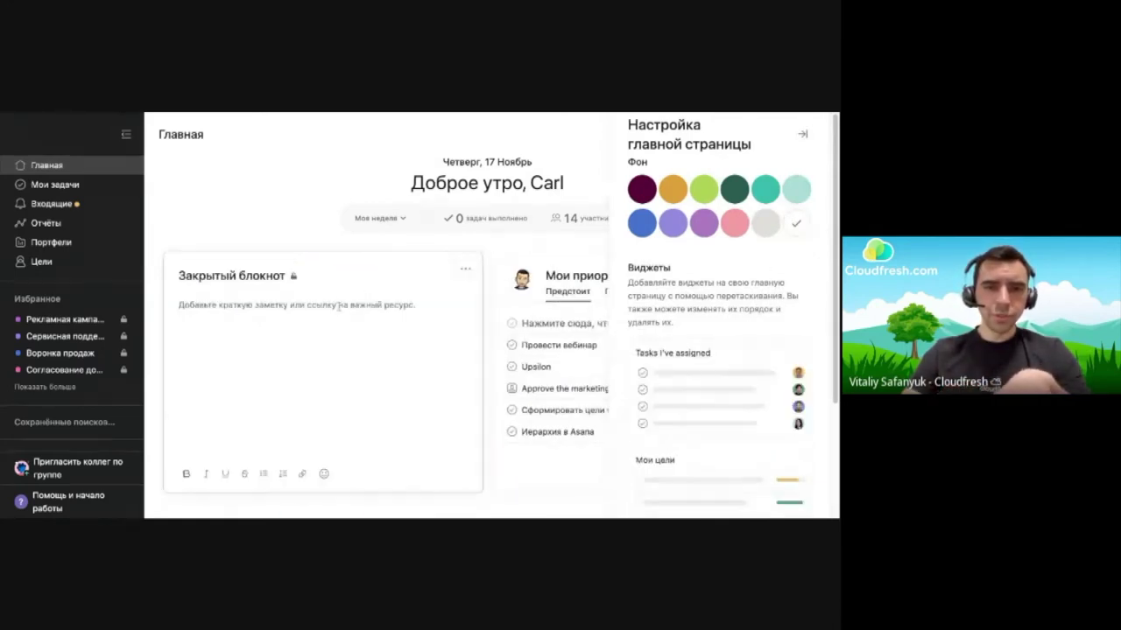
pyautogui.click(802, 134)
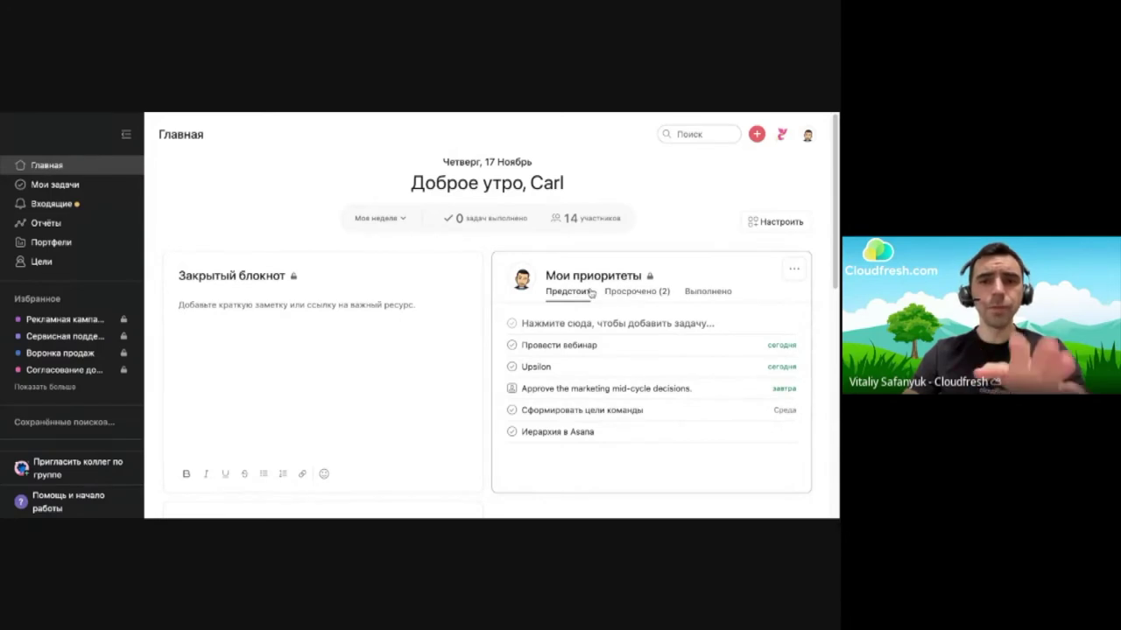
# Show the overdue tasks in the Мои приоритеты widget and look over the project and people widgets
pyautogui.click(622, 296)
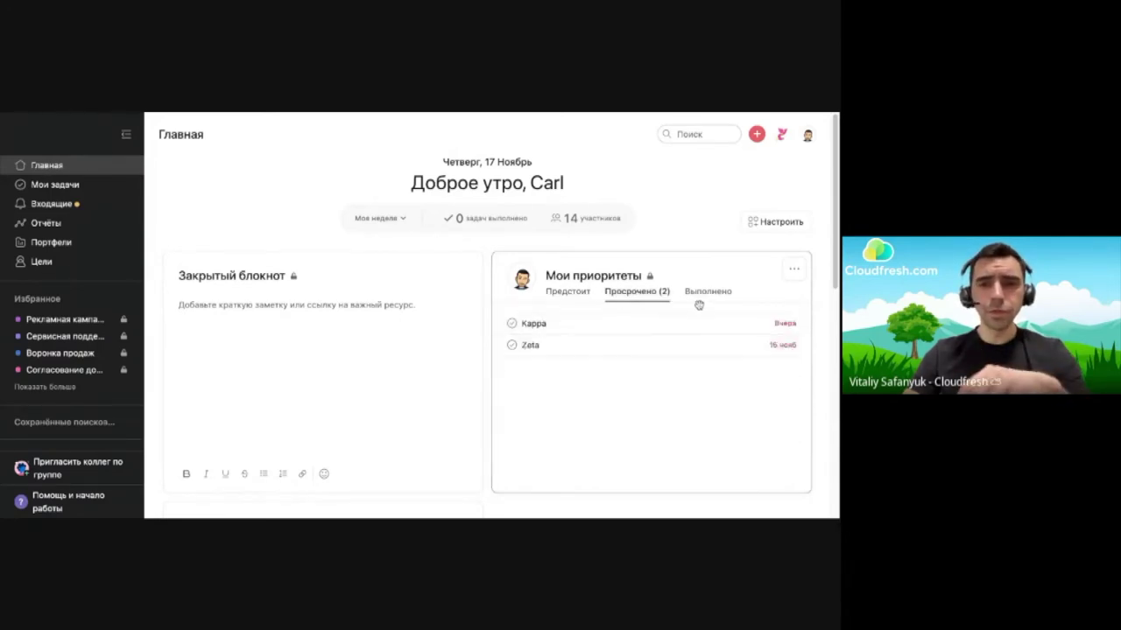
pyautogui.scroll(-2, 714, 318)
pyautogui.scroll(-3, 438, 429)
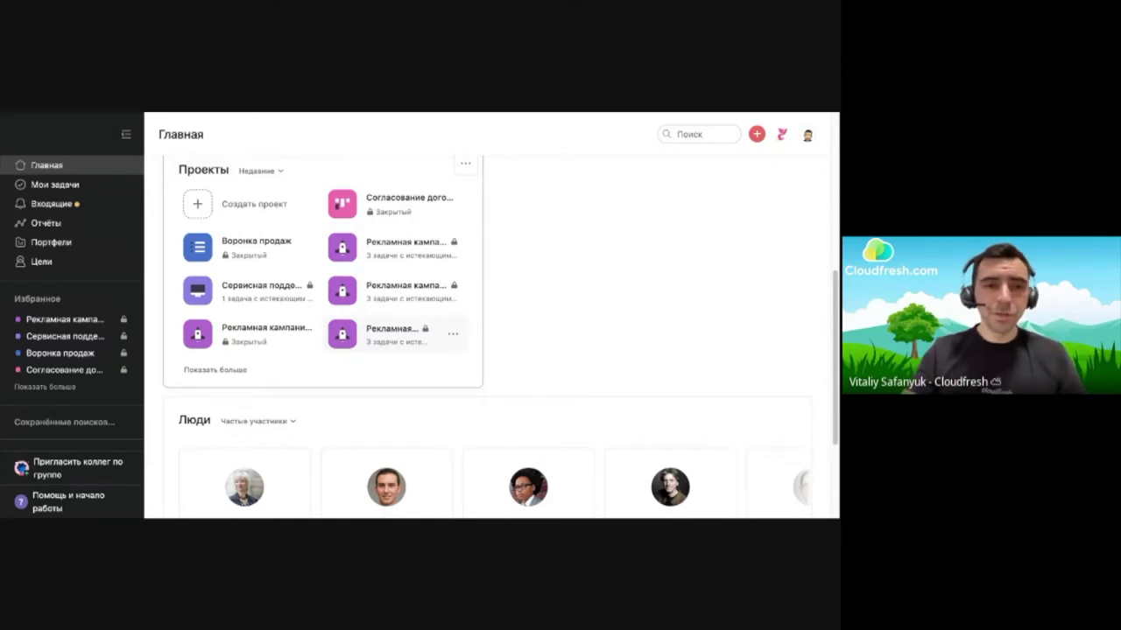
# Look at the personal task board (Мои задачи) and the inbox notifications (Входящие)
pyautogui.click(75, 185)
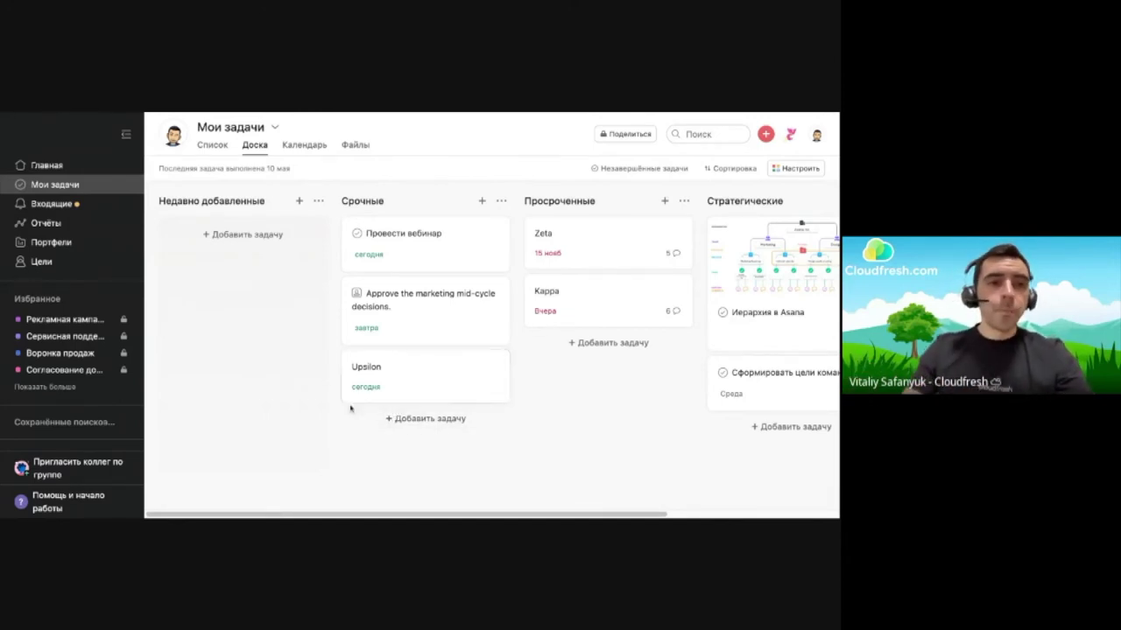
pyautogui.click(52, 204)
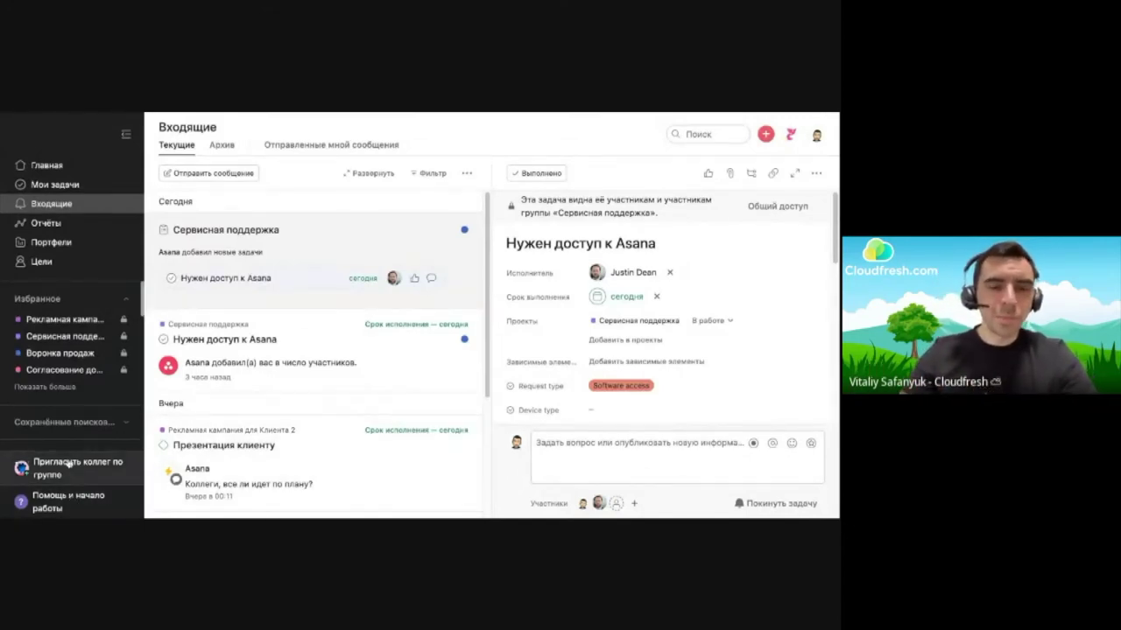
# View the hierarchy image attached to the "Иерархия в Asana" task in Мои задачи at full size, and close the task details
pyautogui.click(59, 187)
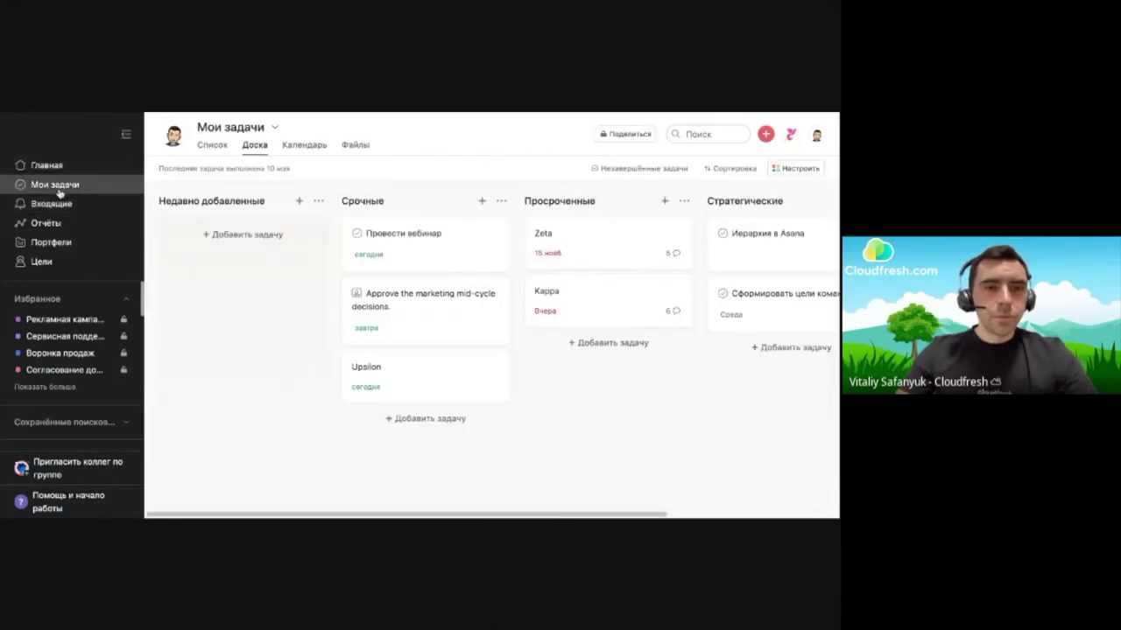
pyautogui.click(743, 294)
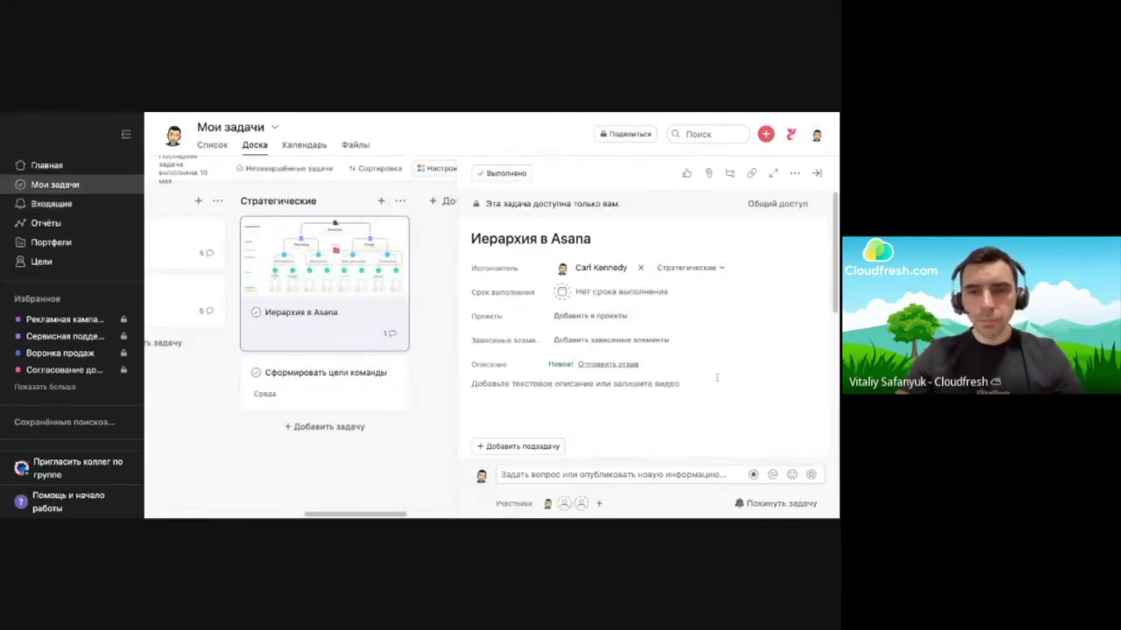
pyautogui.scroll(-5, 716, 377)
pyautogui.click(666, 376)
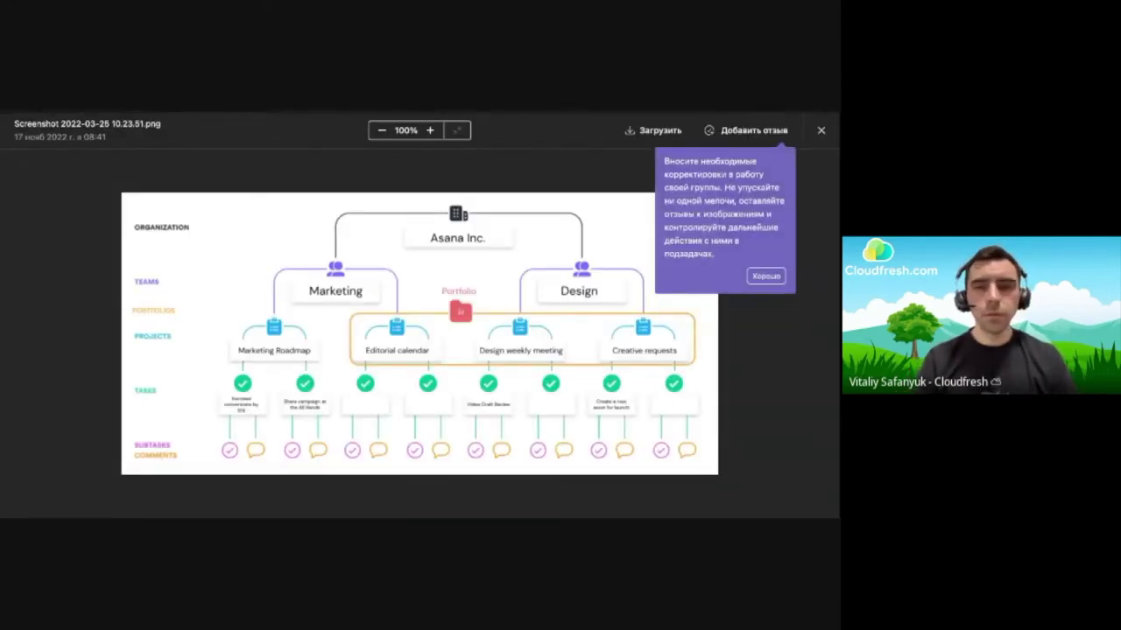
pyautogui.click(768, 277)
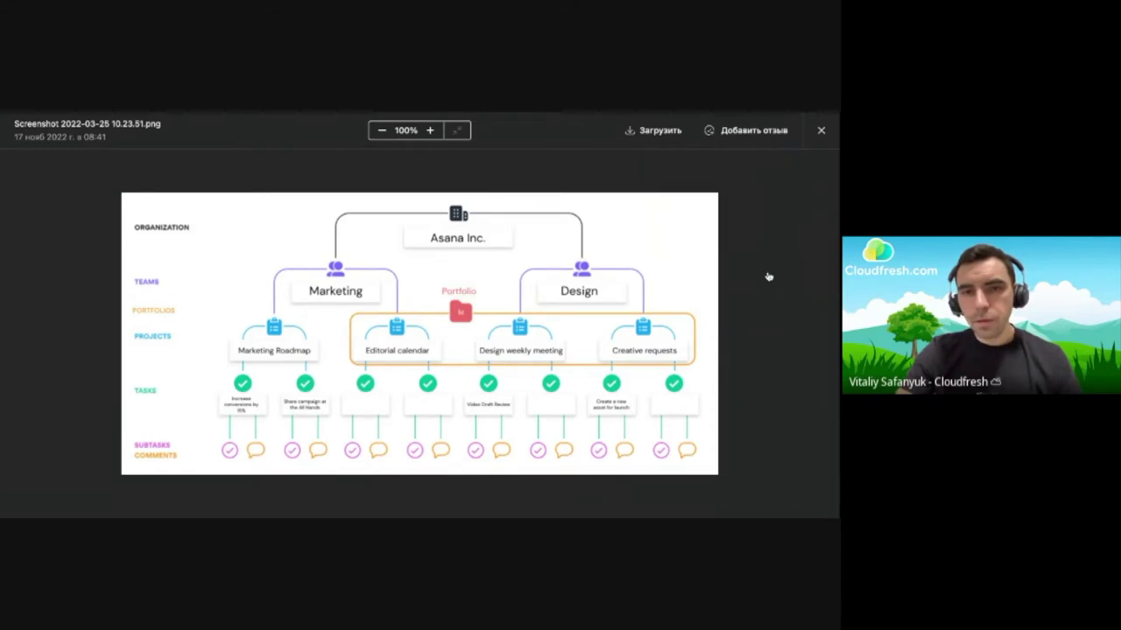
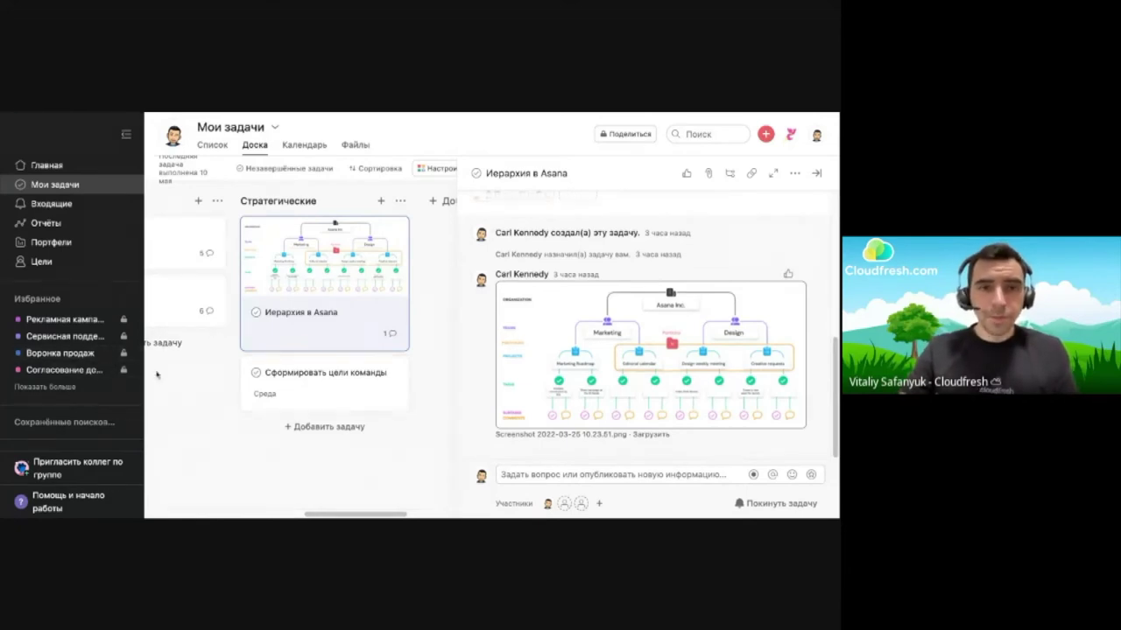
pyautogui.click(816, 172)
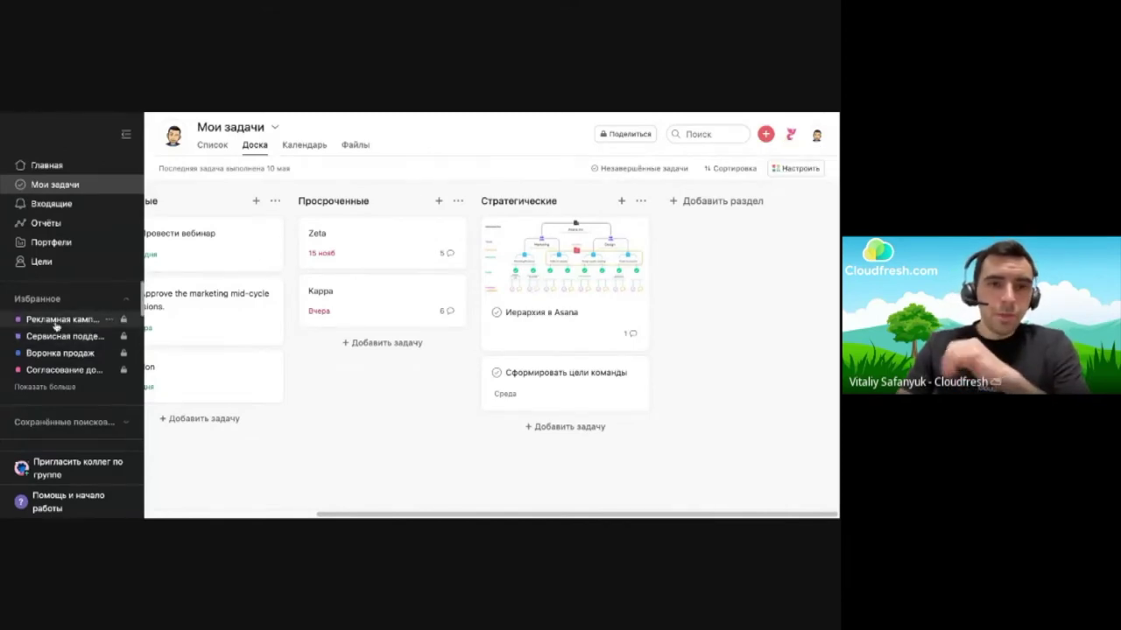
# Collapse the Demo Team and Staff groups in the groups list, leaving the Sales group expanded
pyautogui.scroll(-1, 62, 333)
pyautogui.scroll(-1, 62, 332)
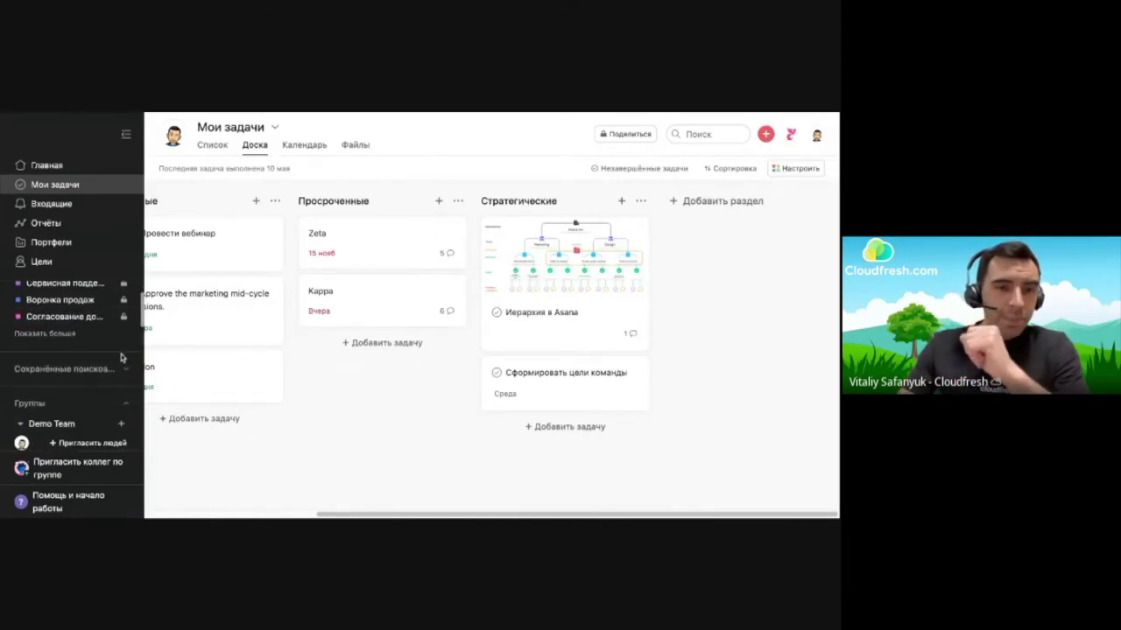
pyautogui.scroll(-2, 97, 367)
pyautogui.scroll(-2, 96, 369)
pyautogui.scroll(3, 57, 324)
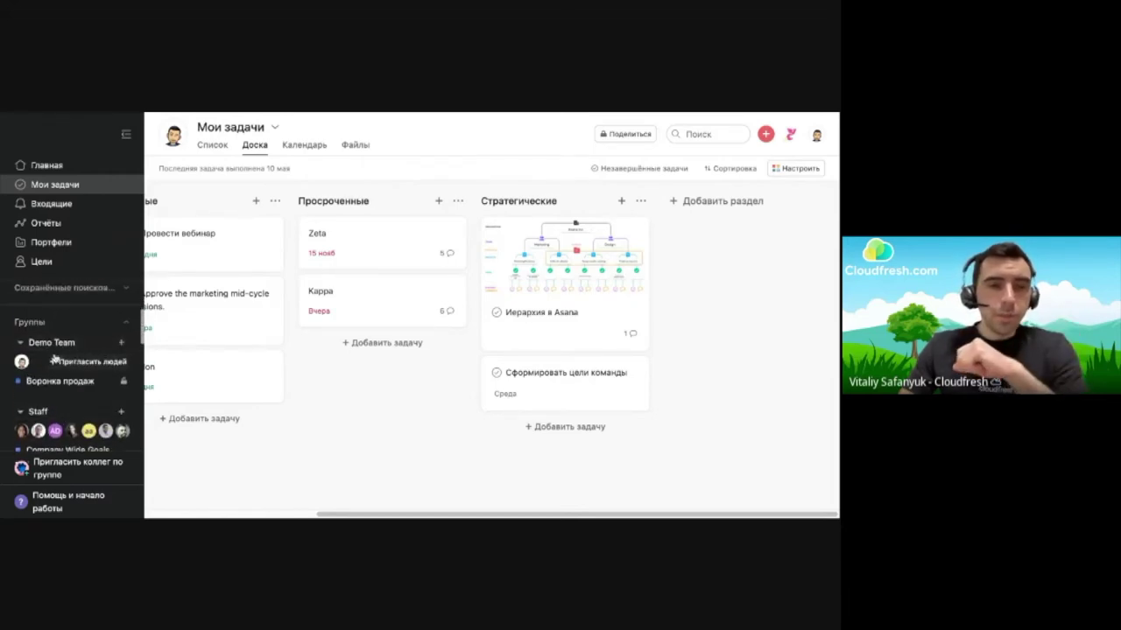
pyautogui.click(21, 343)
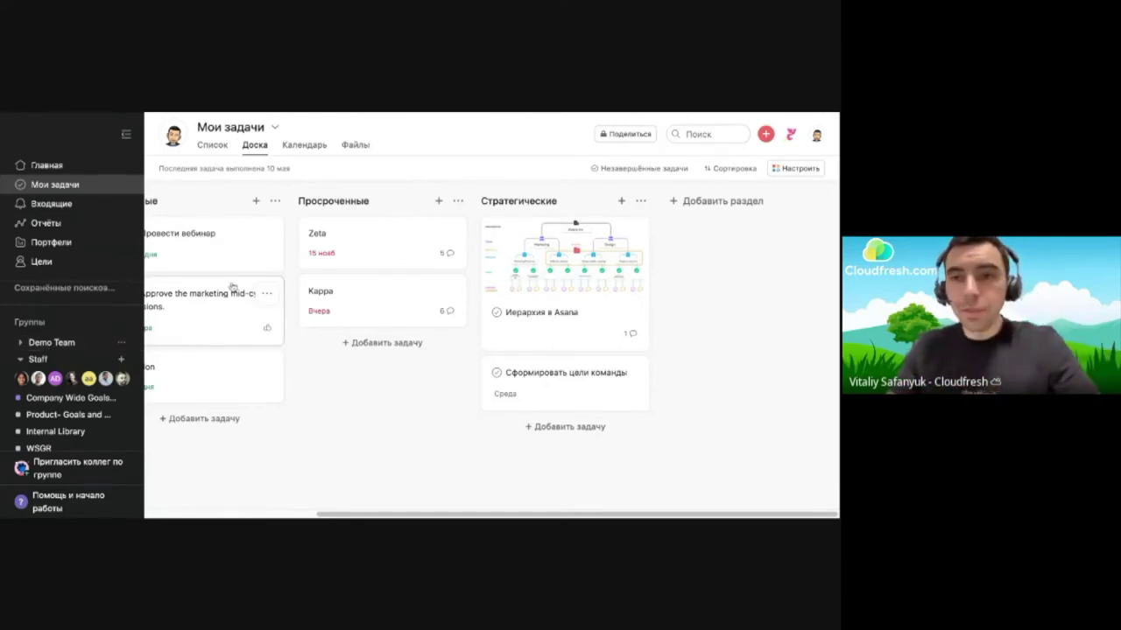
pyautogui.click(21, 360)
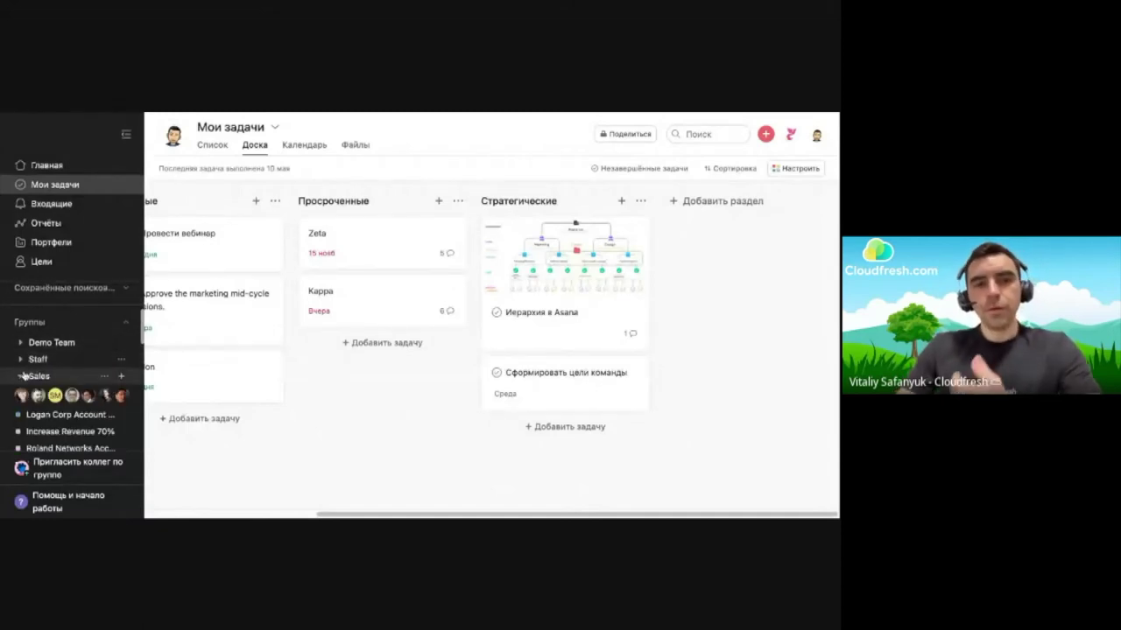
pyautogui.click(21, 377)
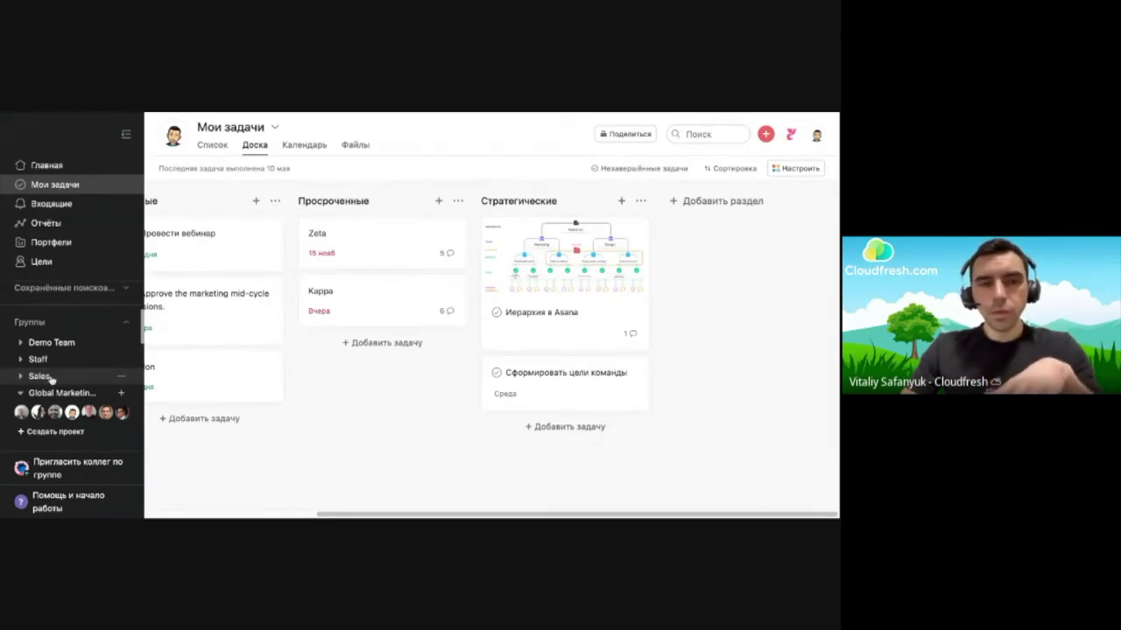
pyautogui.click(25, 380)
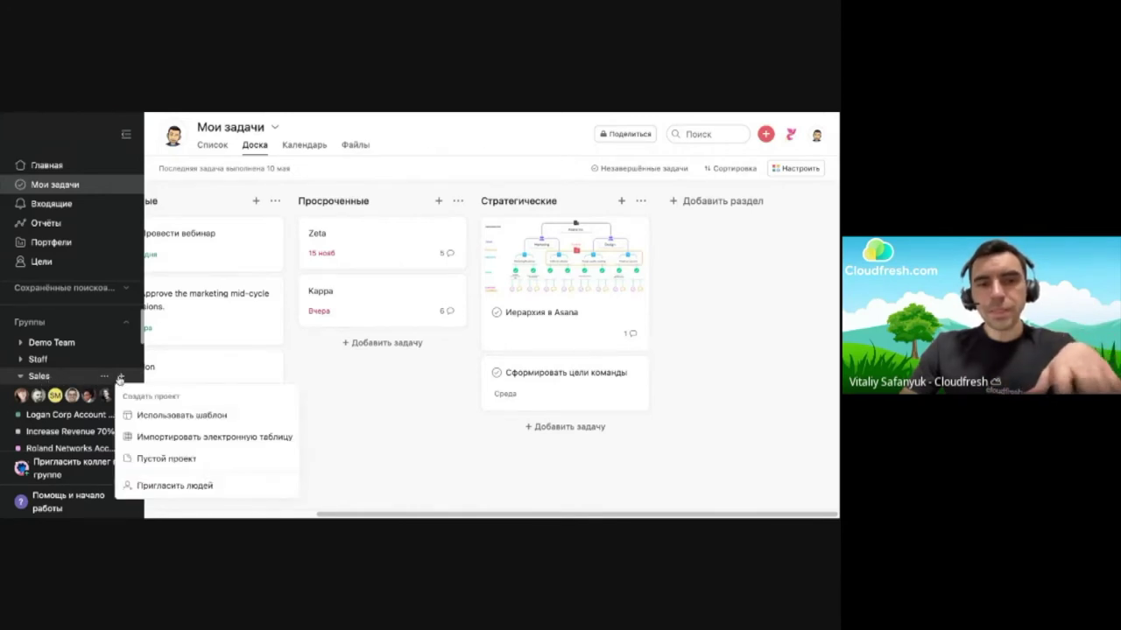
# Start a blank project in the Sales group and name it "Тест"
pyautogui.click(121, 376)
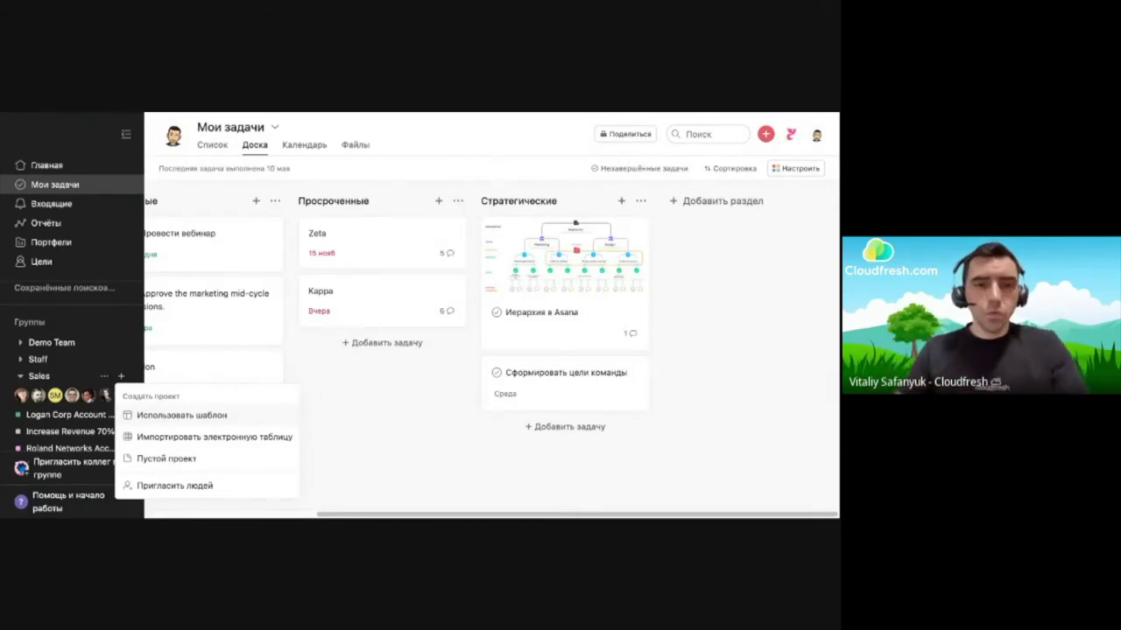
pyautogui.click(175, 459)
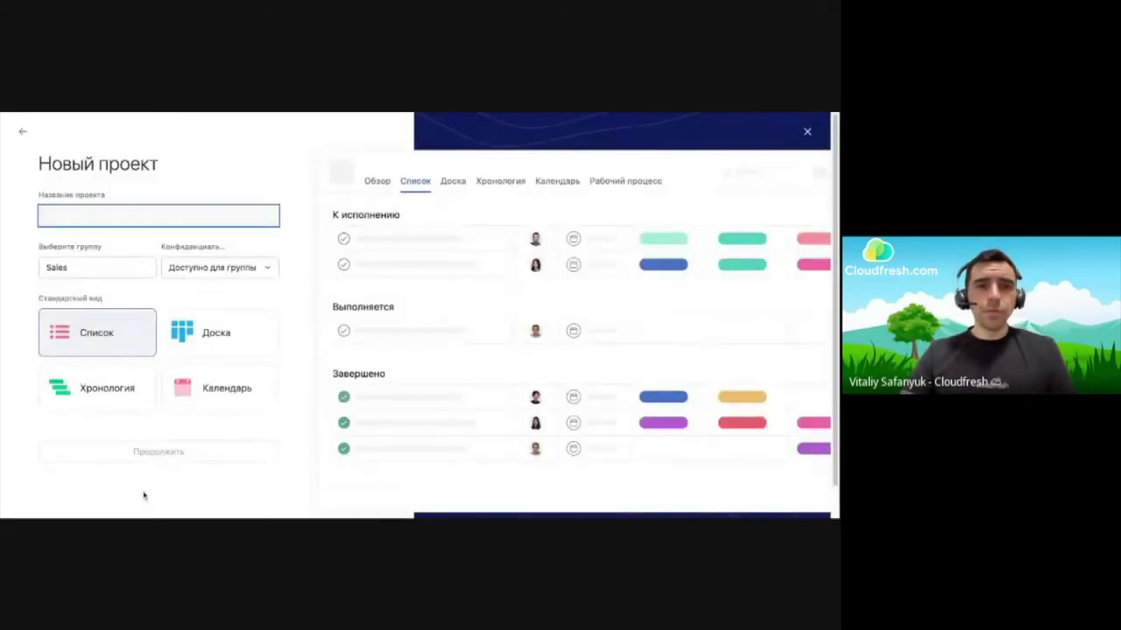
pyautogui.write('Течт')
pyautogui.press('BackSpace')
pyautogui.press('BackSpace')
pyautogui.press('BackSpace')
pyautogui.write('ест')
pyautogui.press('BackSpace')
pyautogui.press('BackSpace')
pyautogui.press('BackSpace')
pyautogui.press('BackSpace')
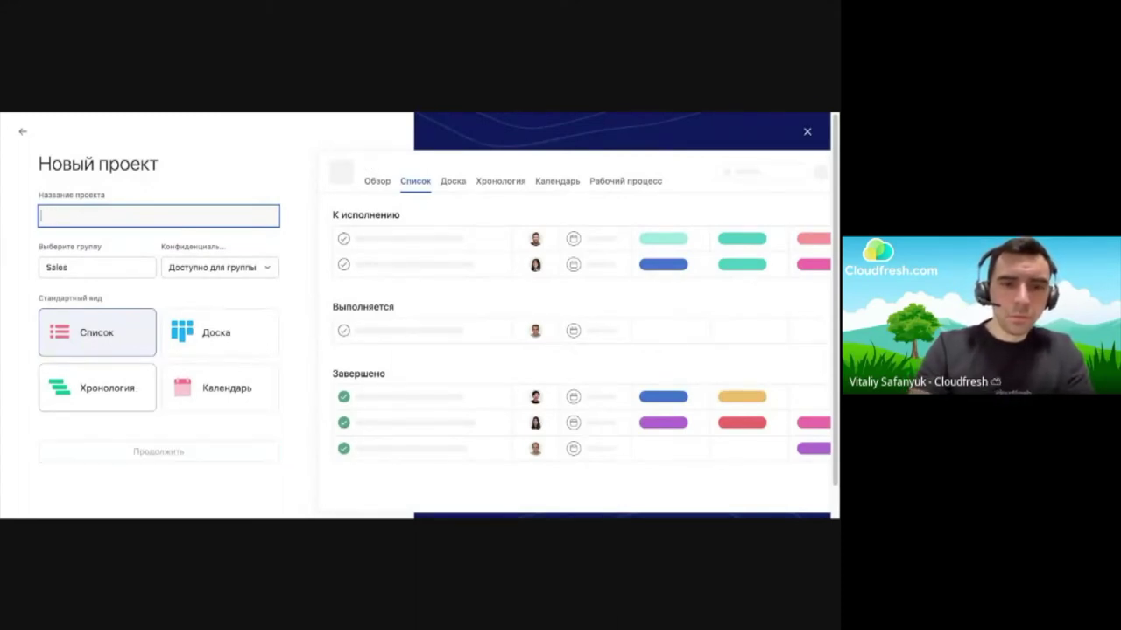
pyautogui.write('Тест')
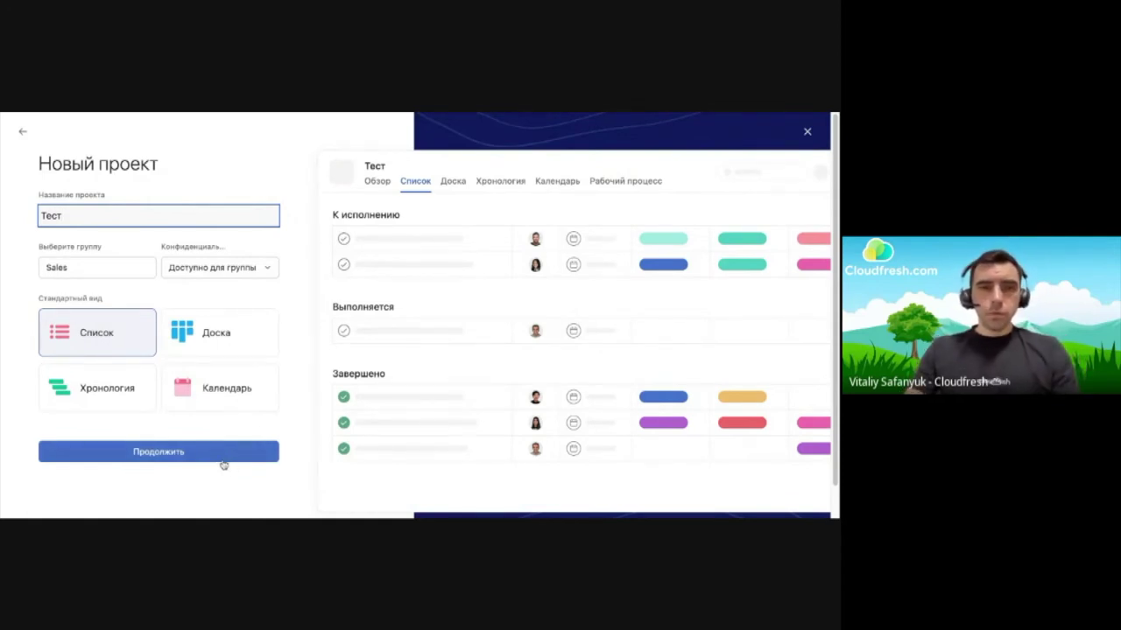
# Create the project with group-wide access and the list as its default view, choosing to start by adding tasks
pyautogui.click(238, 281)
pyautogui.click(192, 293)
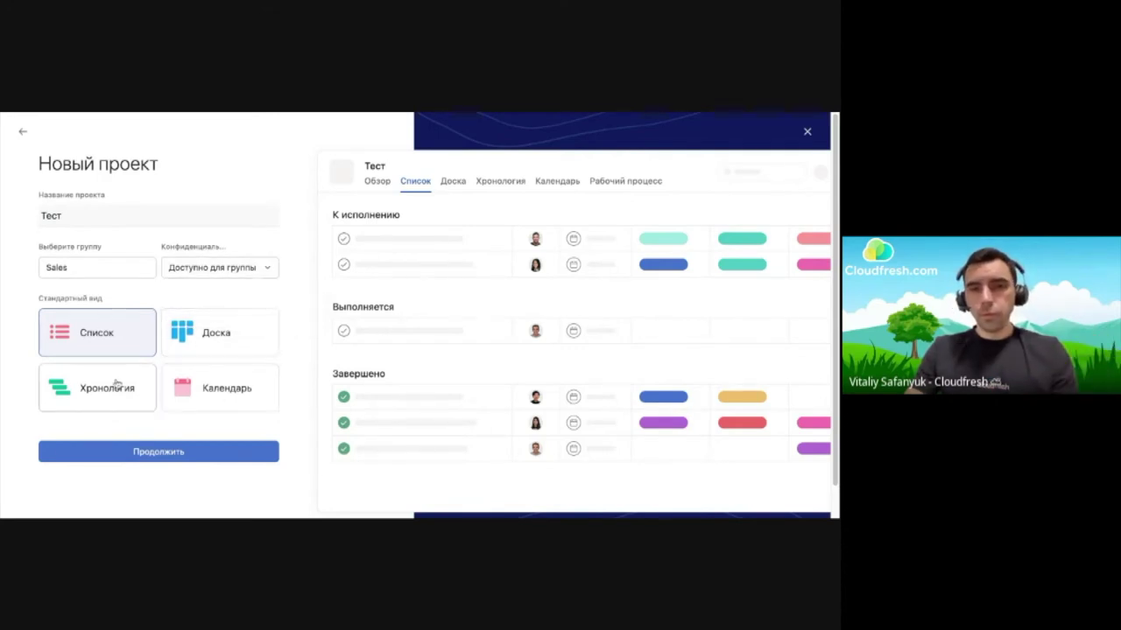
pyautogui.click(173, 450)
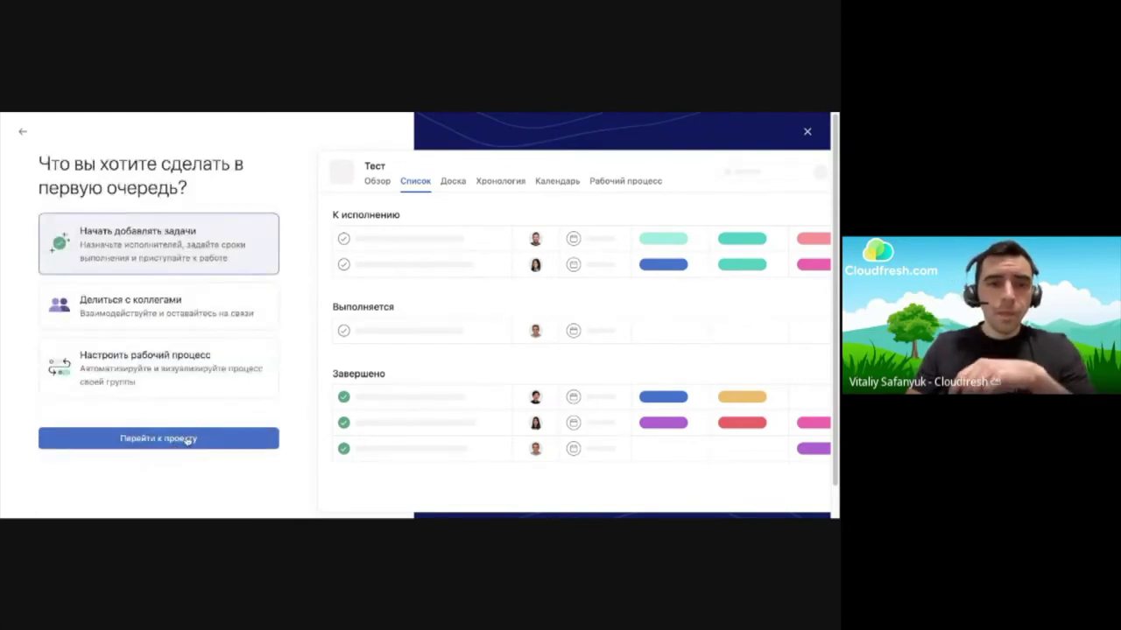
pyautogui.click(187, 442)
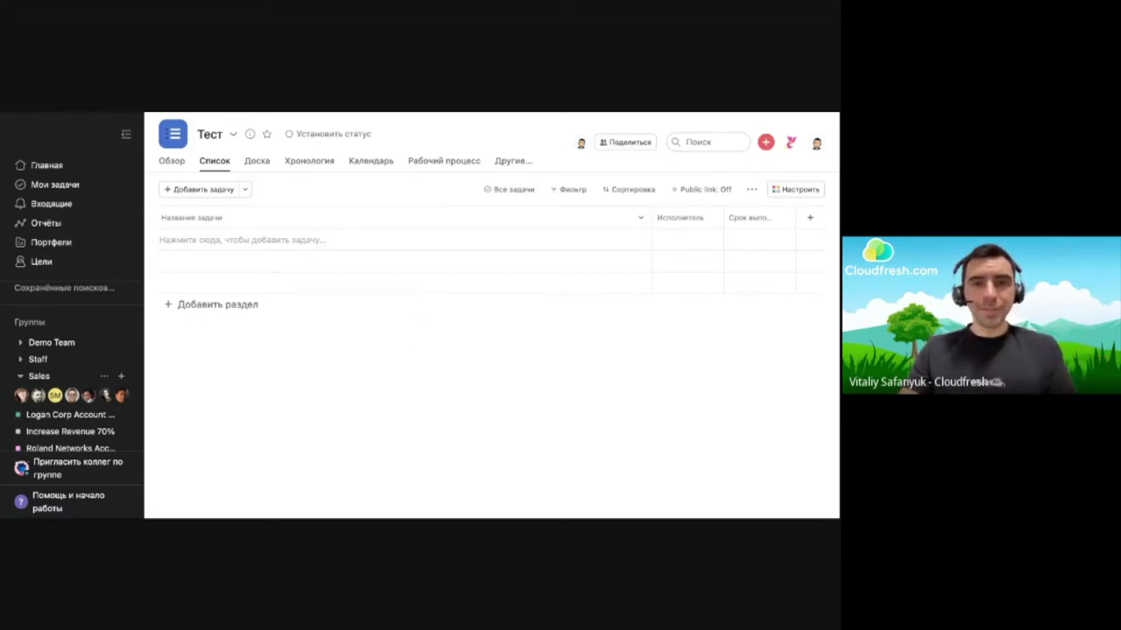
# Publish a "По плану" status update for the project from its overview, keeping the default title and sections
pyautogui.click(174, 165)
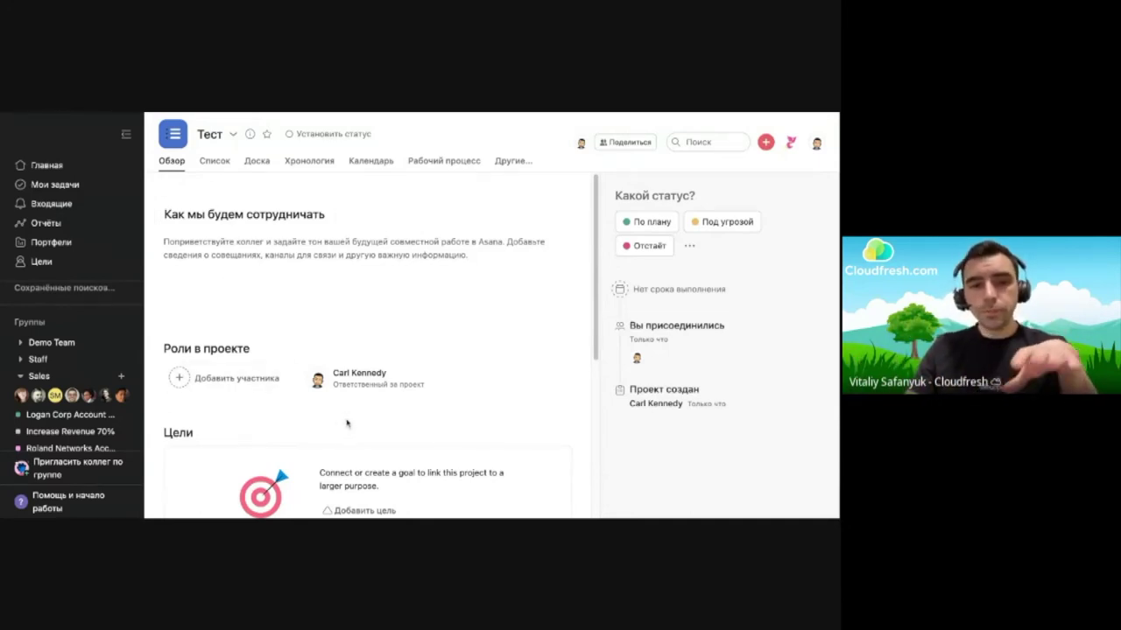
pyautogui.scroll(-1, 363, 433)
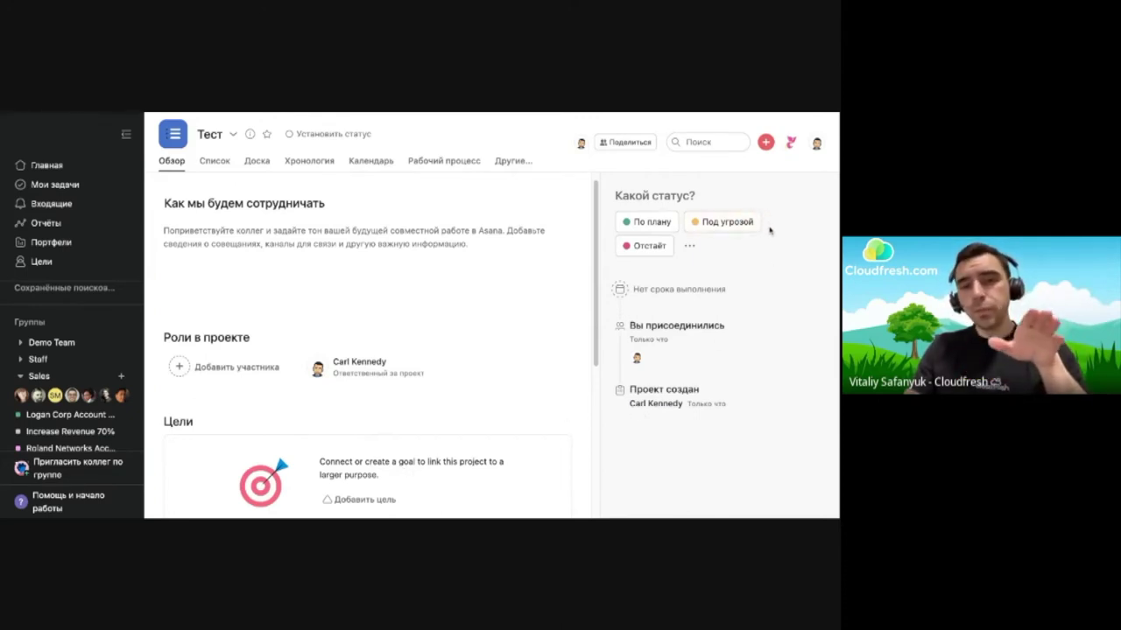
pyautogui.click(661, 227)
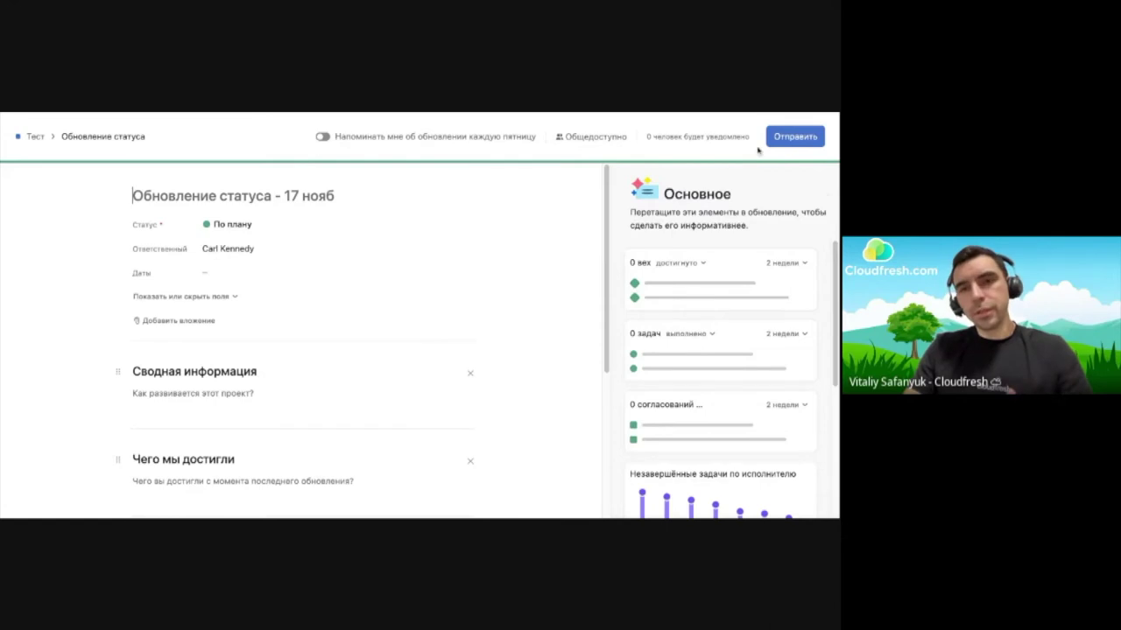
pyautogui.scroll(-1, 333, 352)
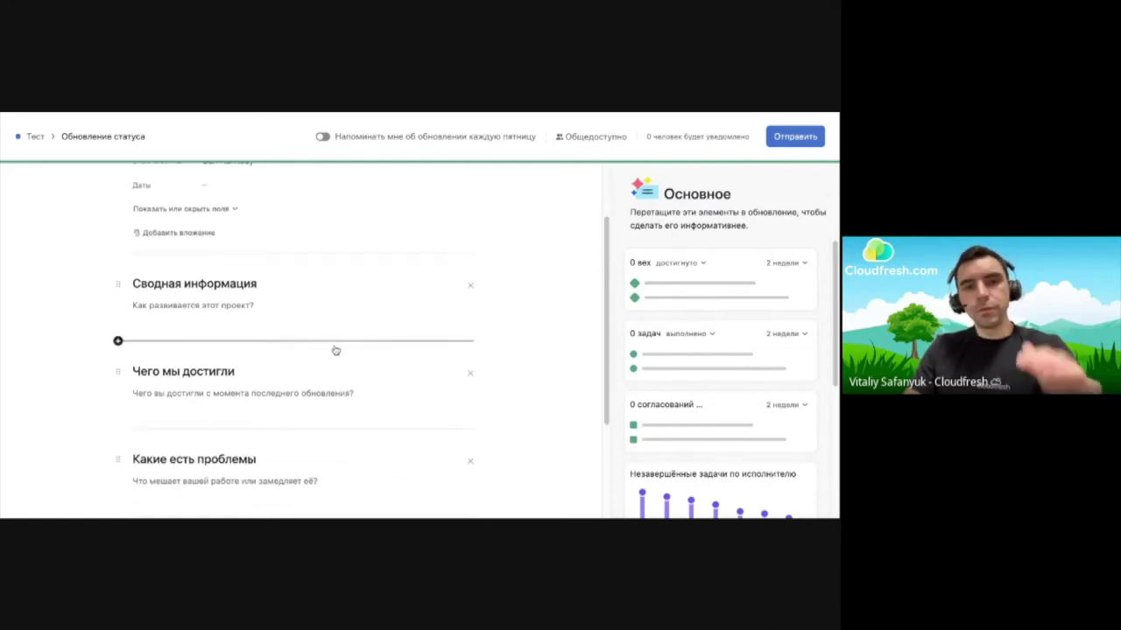
pyautogui.scroll(-1, 351, 348)
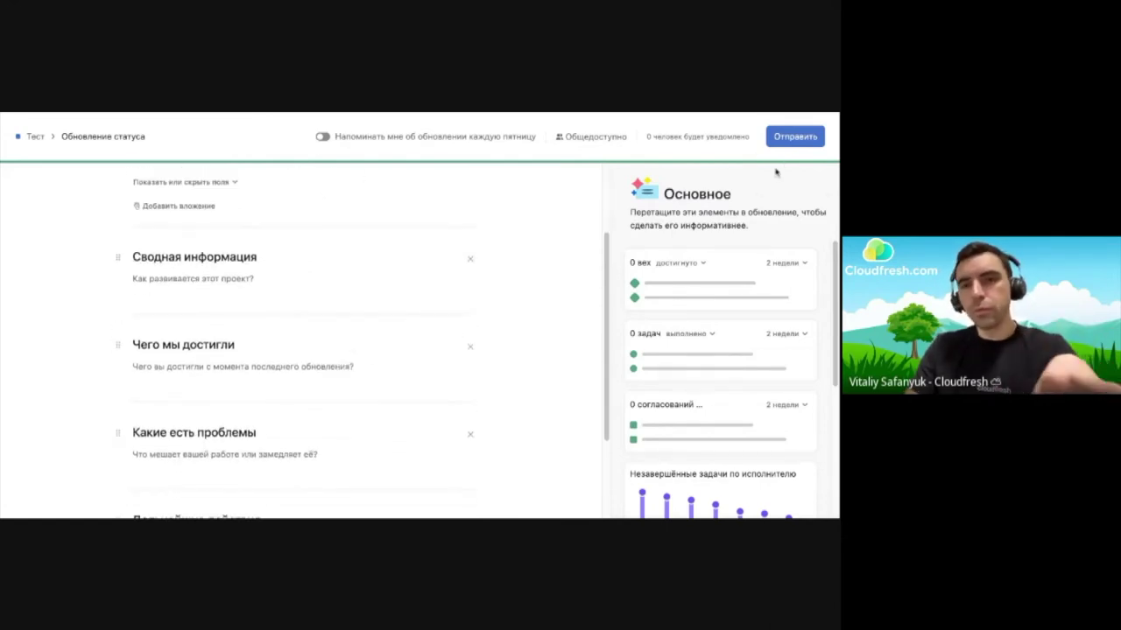
pyautogui.click(794, 135)
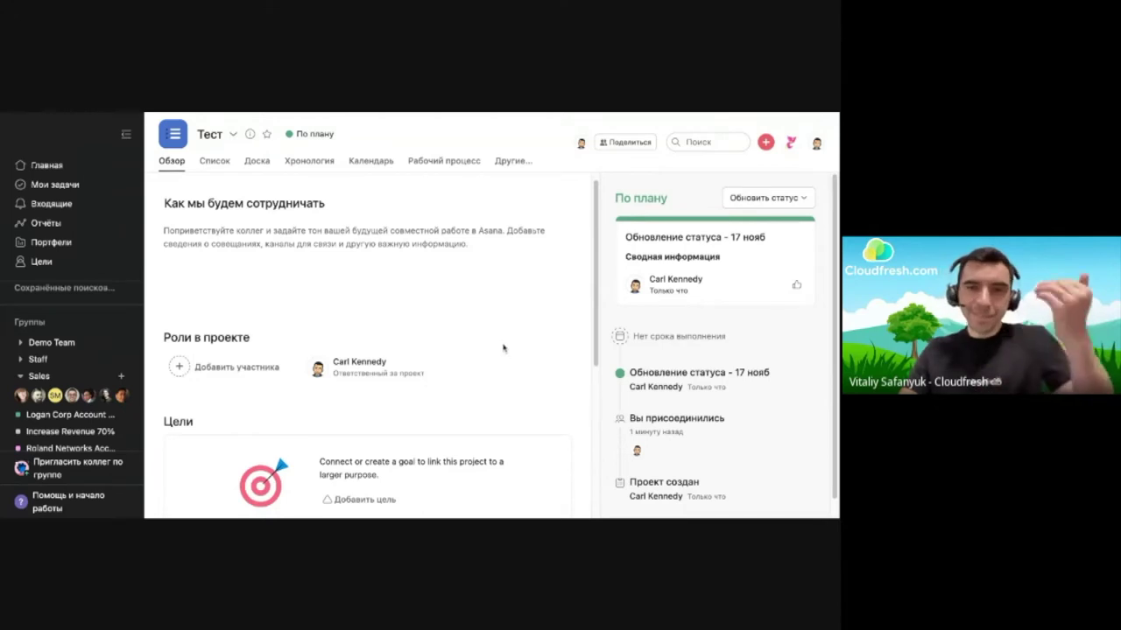
# Look through the project's list, timeline and calendar views
pyautogui.click(220, 165)
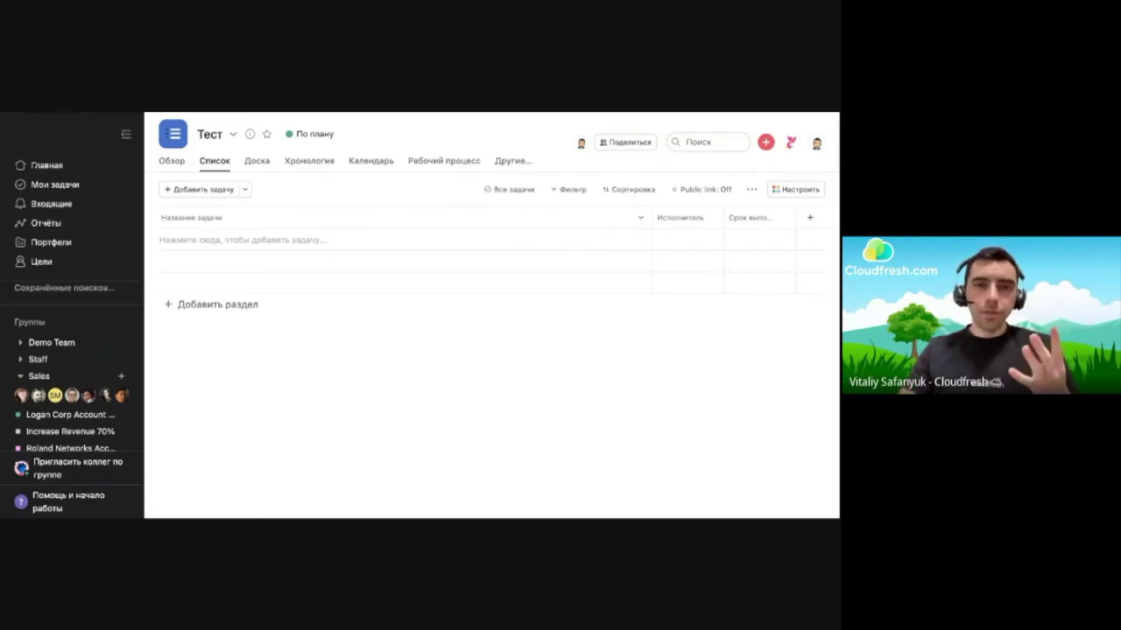
pyautogui.click(295, 164)
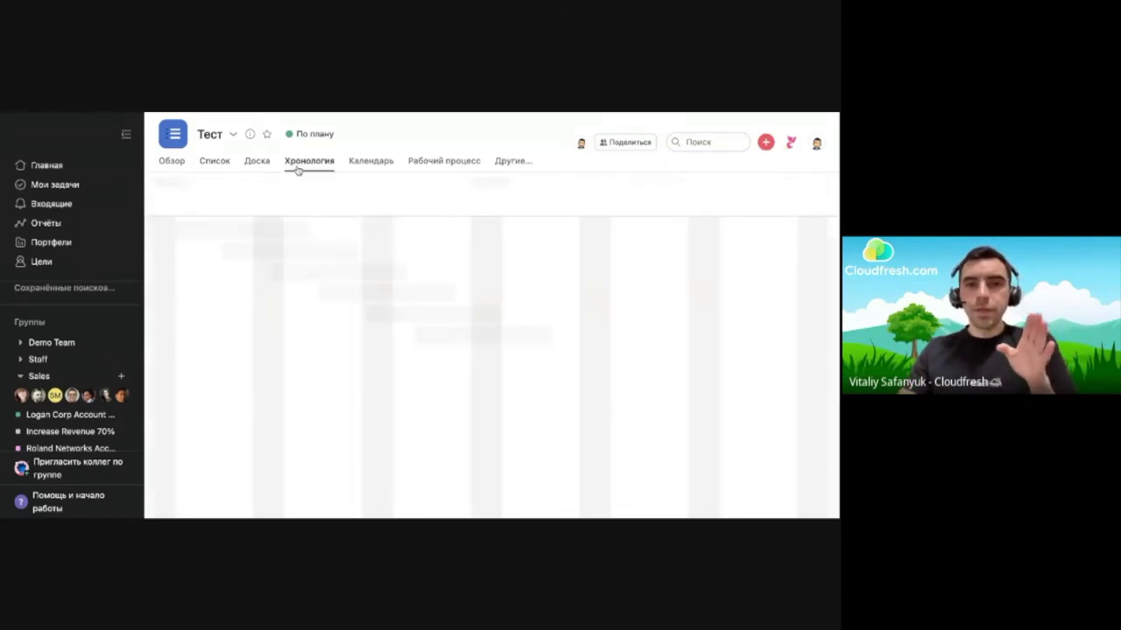
pyautogui.click(369, 163)
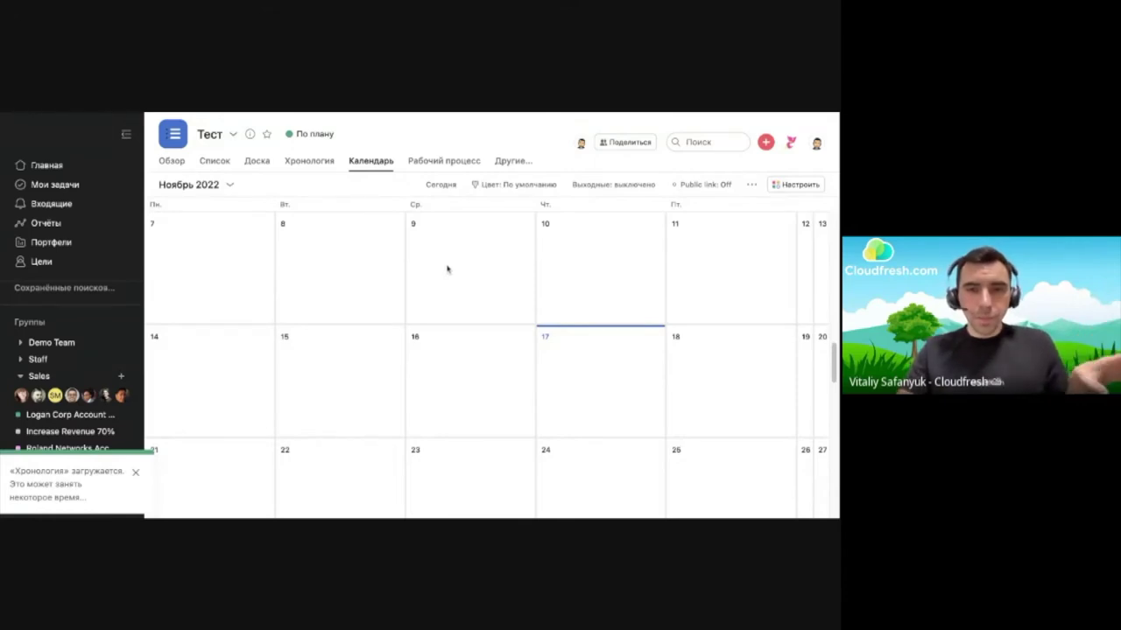
# Look through the "Тест" project's workflow view and its monitoring dashboard
pyautogui.click(447, 164)
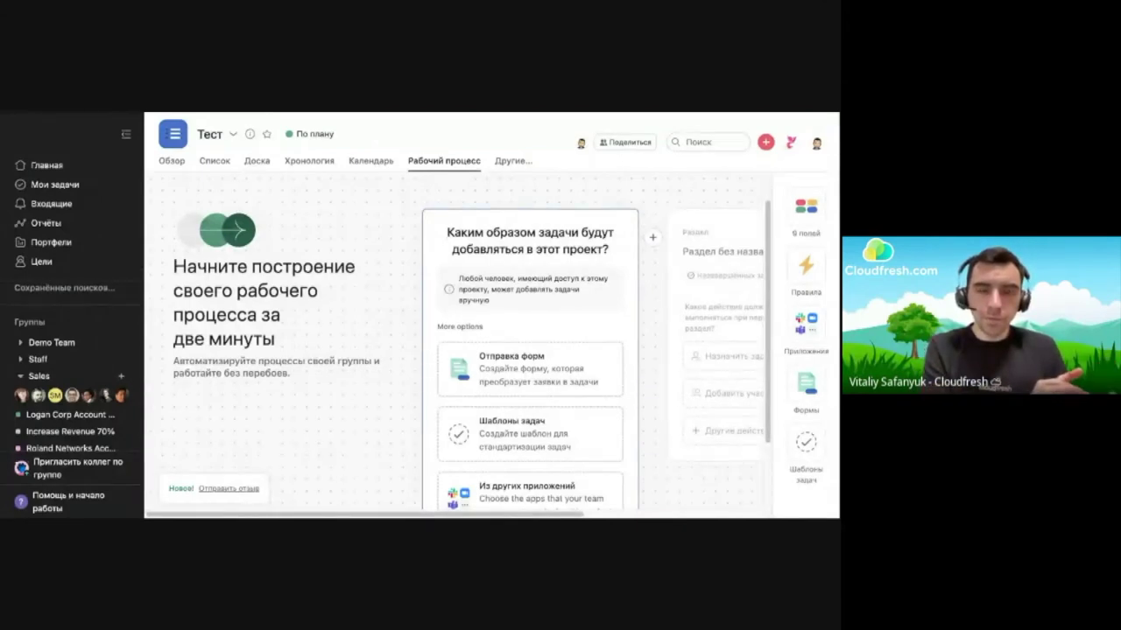
pyautogui.click(513, 161)
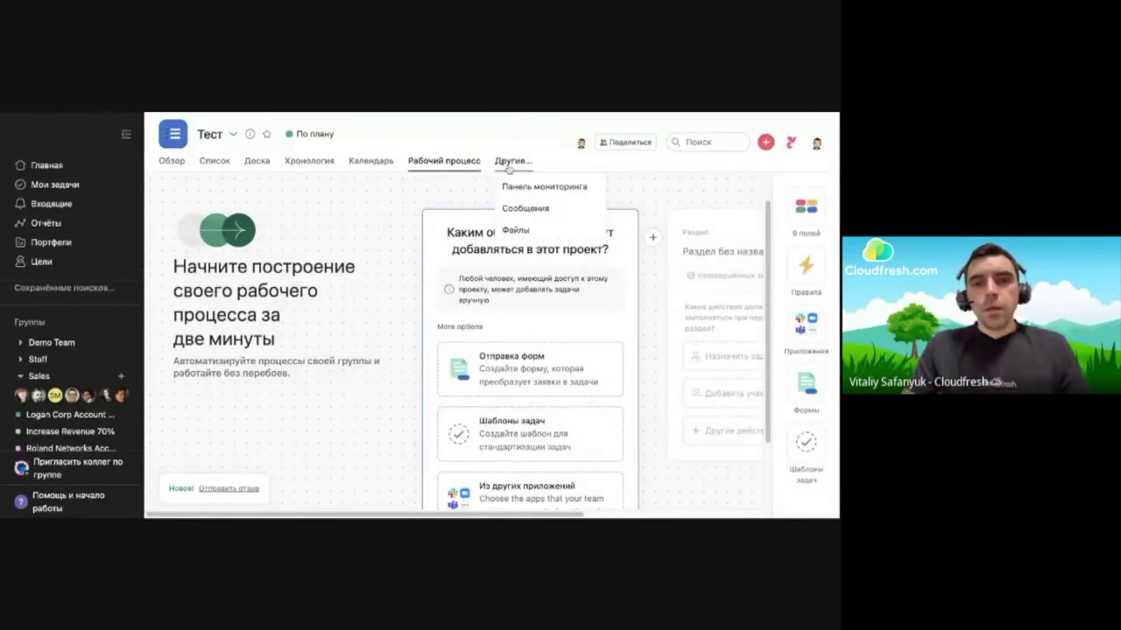
pyautogui.click(515, 185)
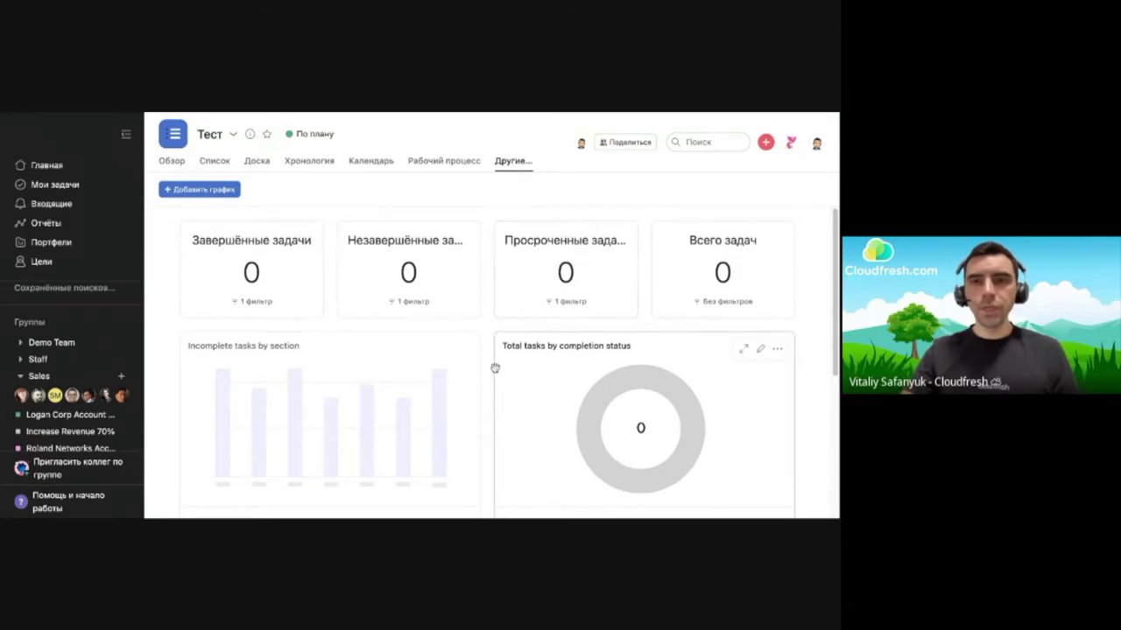
pyautogui.moveTo(455, 383)
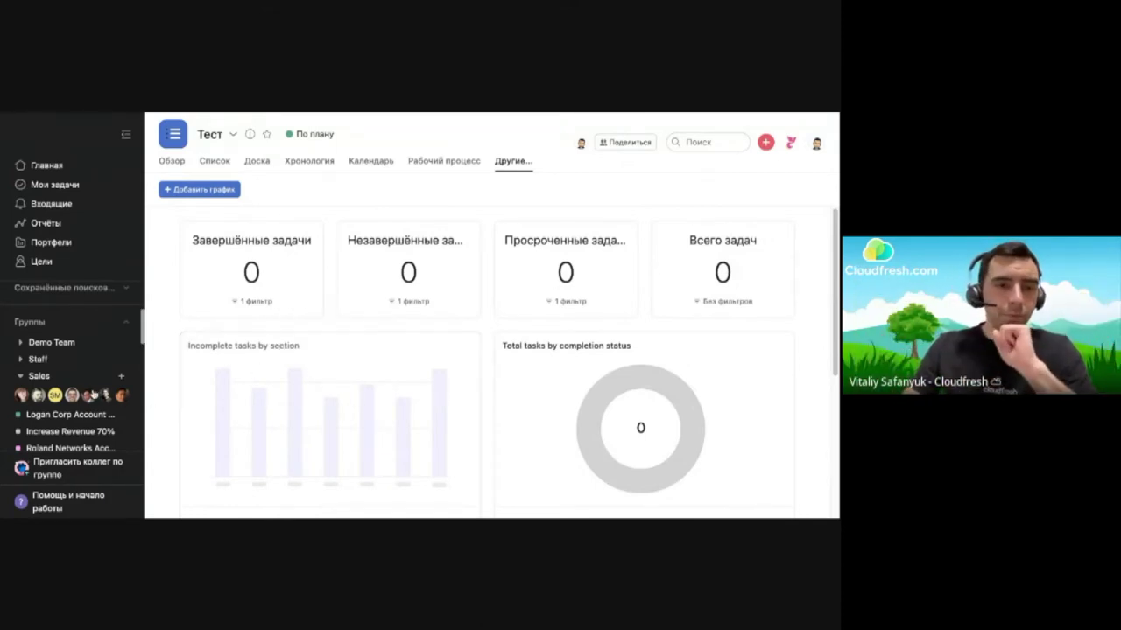
# Open the favourite project "Рекламная кампания для Cloudfresh" and look over its timeline
pyautogui.scroll(3, 88, 392)
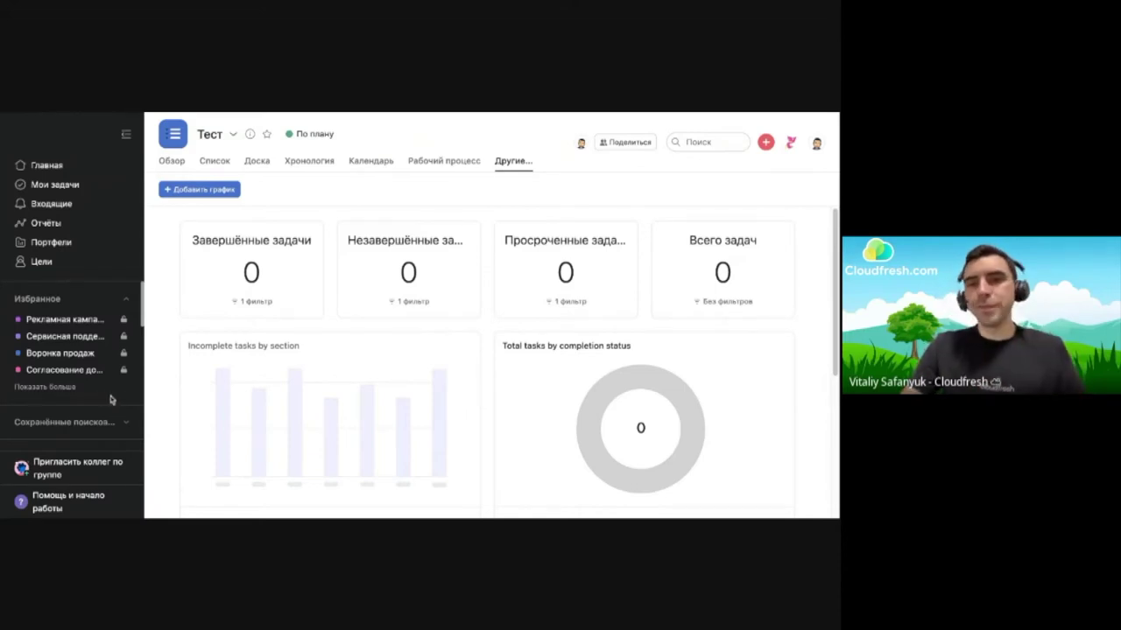
pyautogui.click(63, 320)
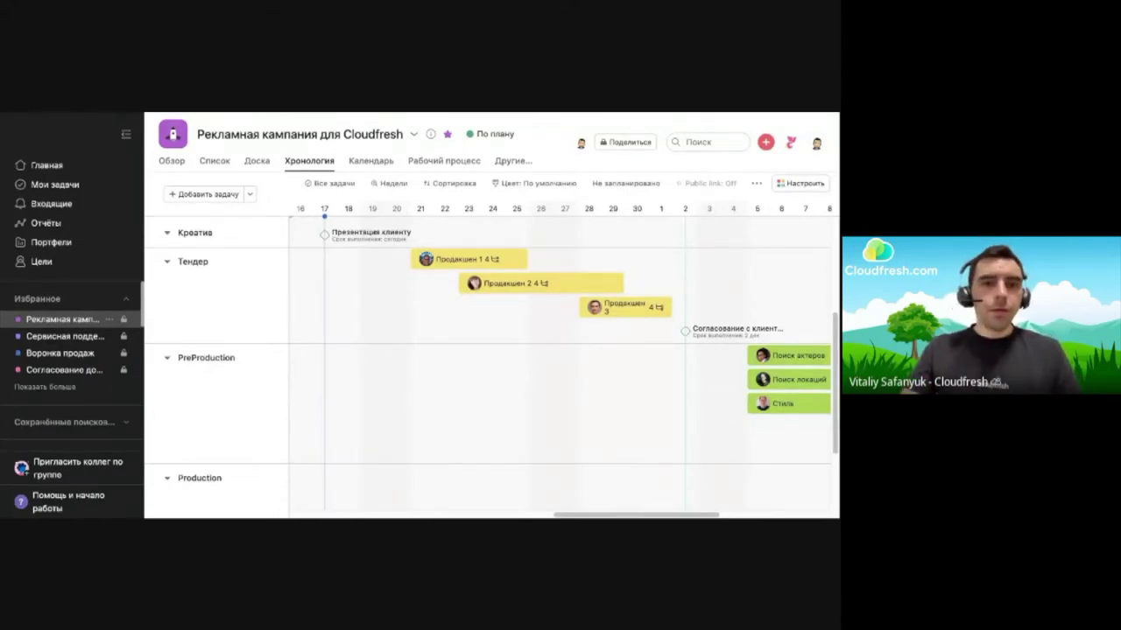
pyautogui.scroll(-1, 267, 313)
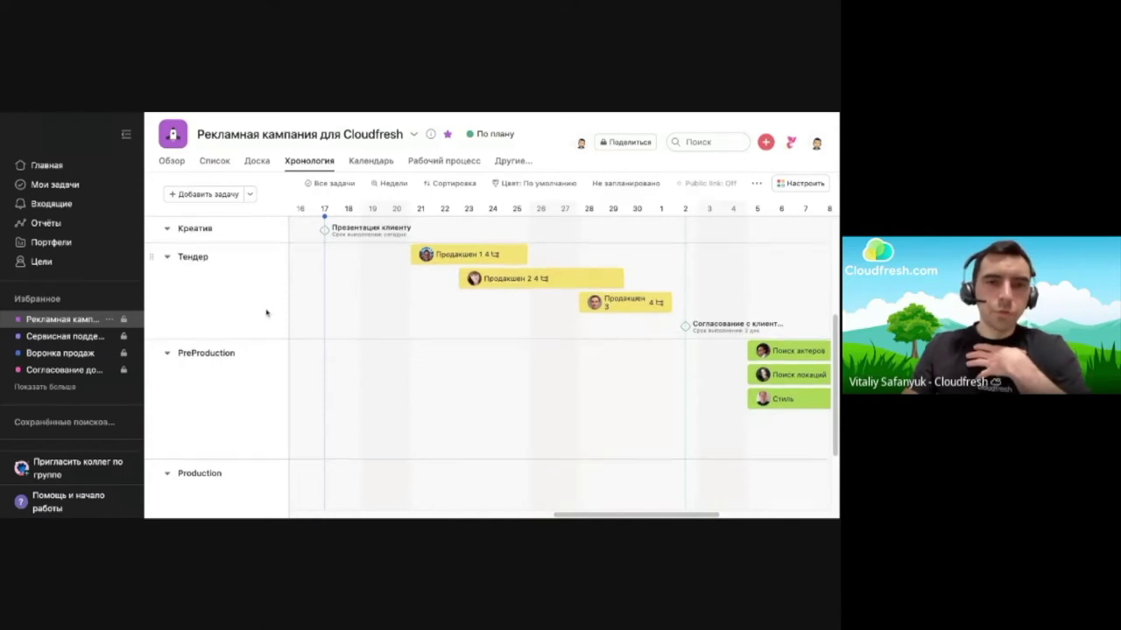
pyautogui.scroll(1, 252, 325)
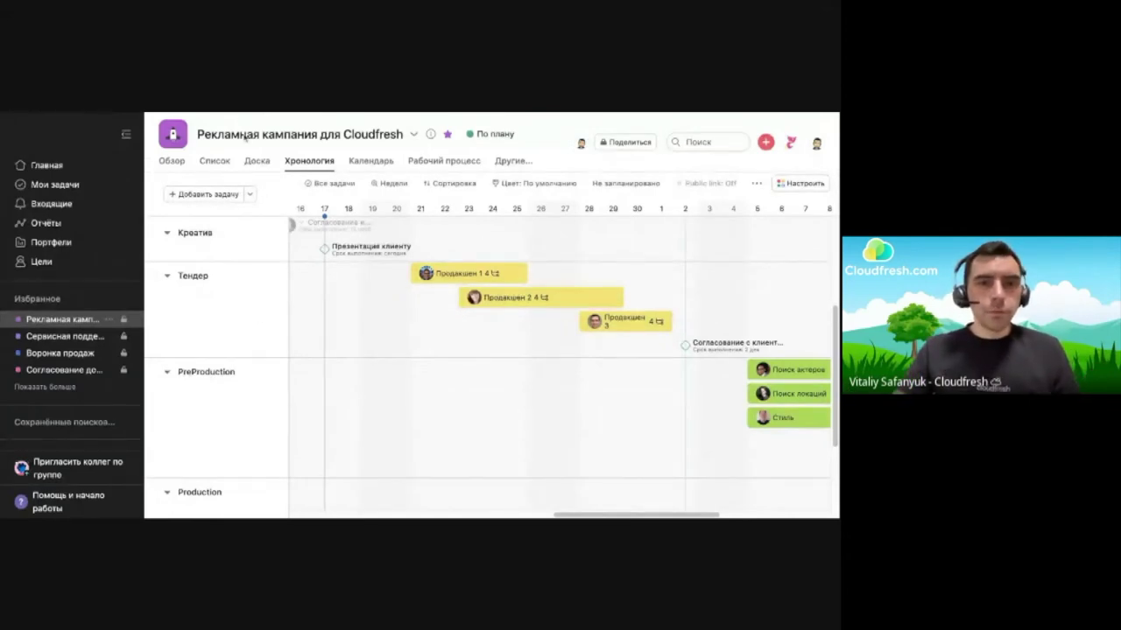
# Switch the project to its list view and collapse all six sections, from "Стратегия" to "PostProduction"
pyautogui.click(217, 158)
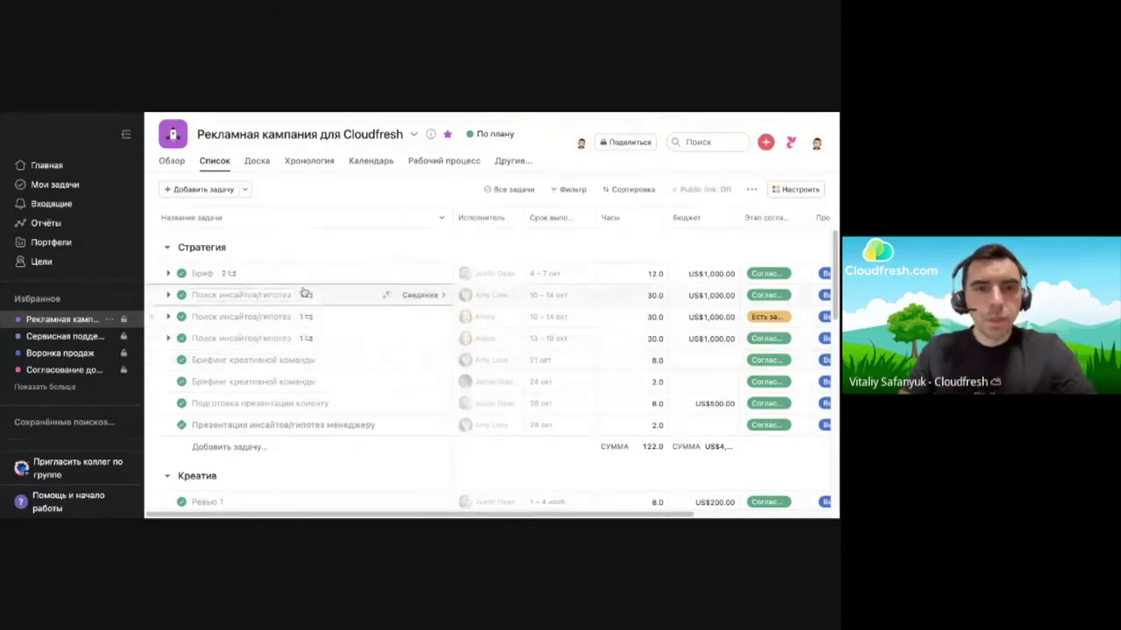
pyautogui.click(170, 249)
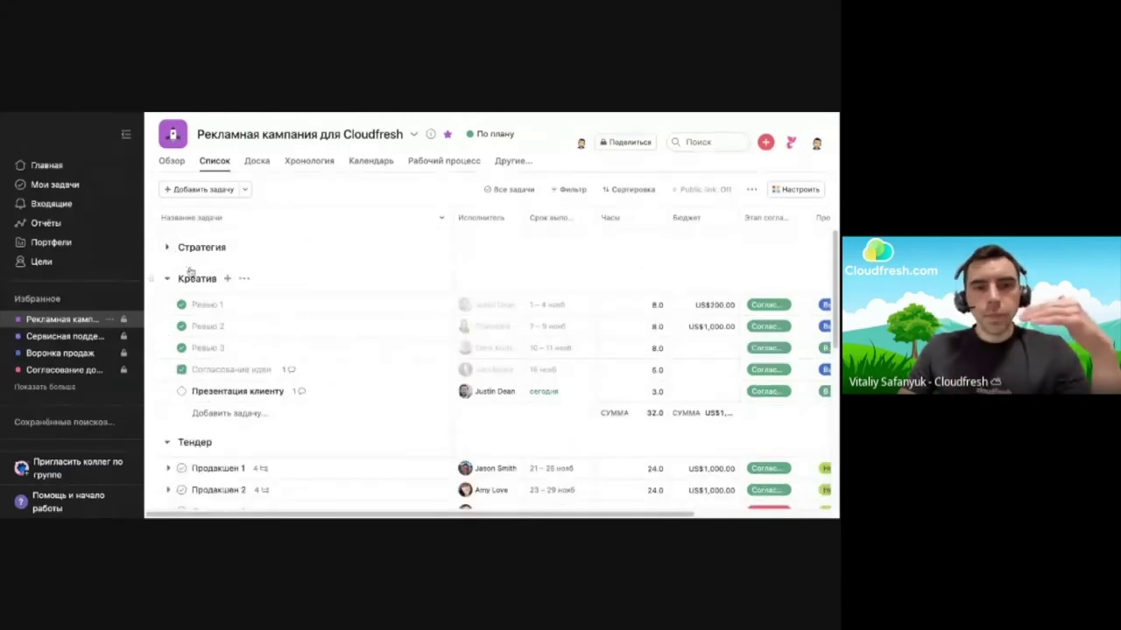
pyautogui.click(167, 279)
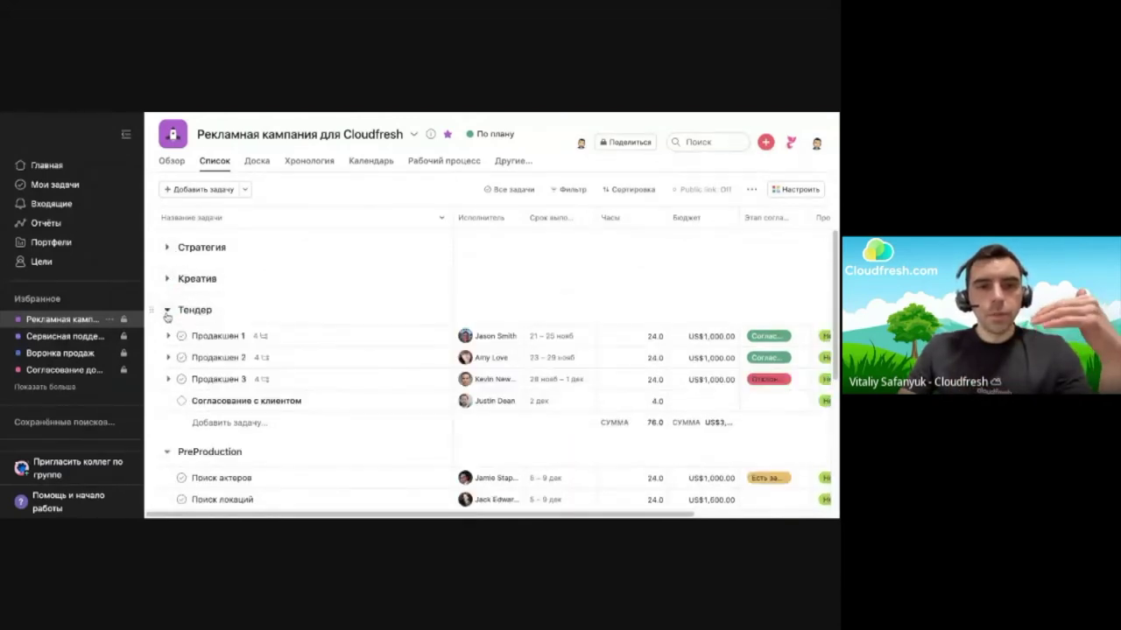
pyautogui.click(167, 312)
pyautogui.click(169, 342)
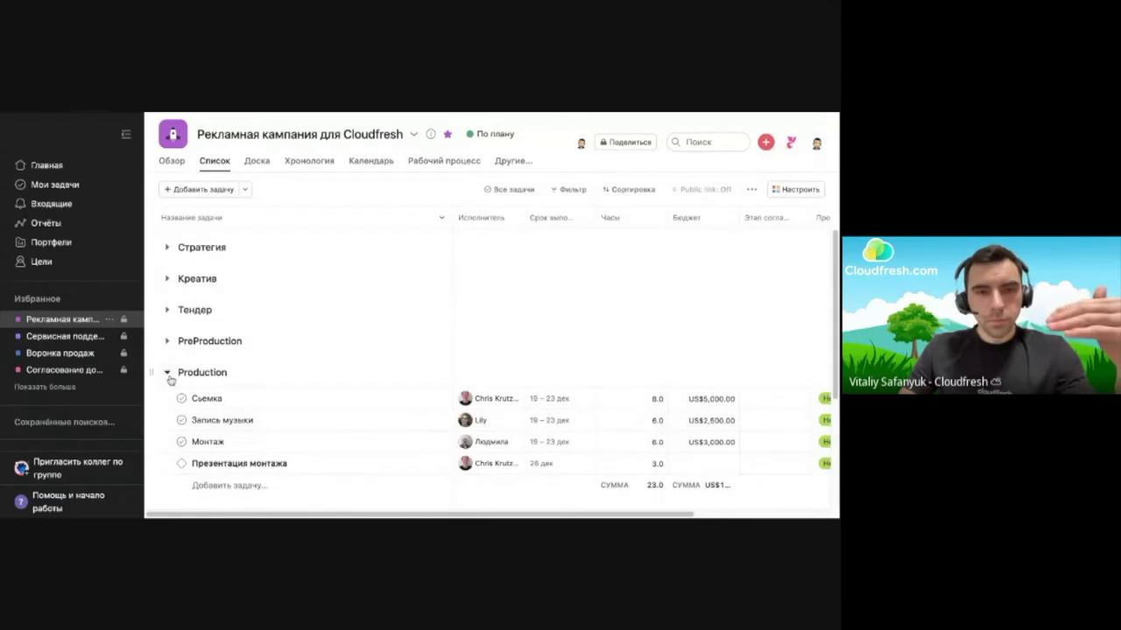
pyautogui.click(168, 372)
pyautogui.click(168, 405)
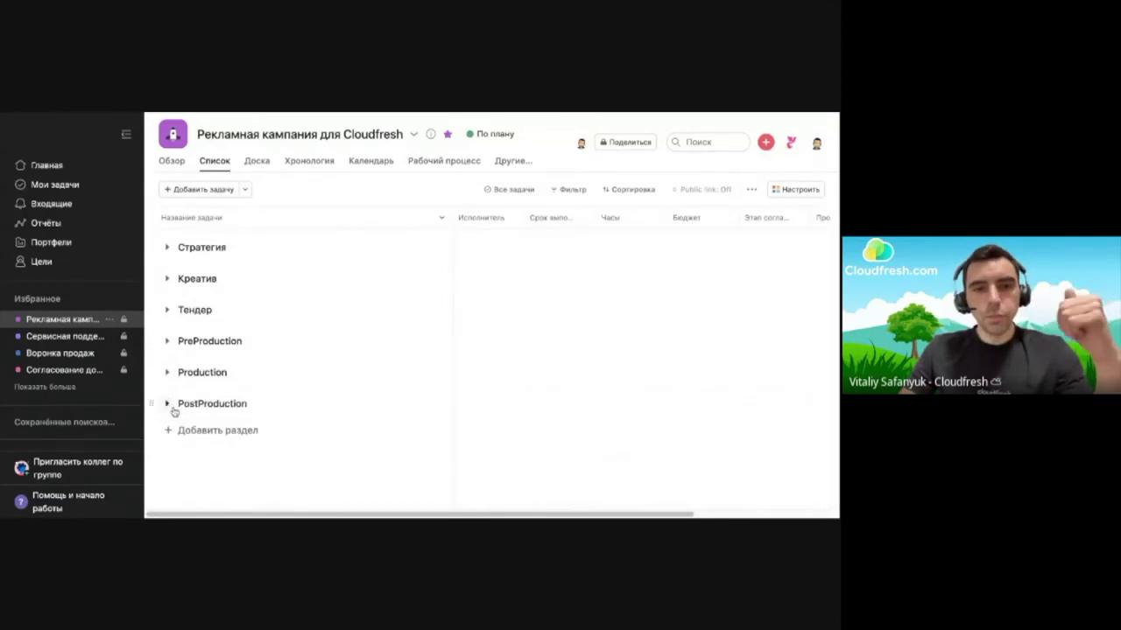
# Expand the "Стратегия" section to show its tasks, leaving "PostProduction" collapsed
pyautogui.click(169, 405)
pyautogui.click(167, 249)
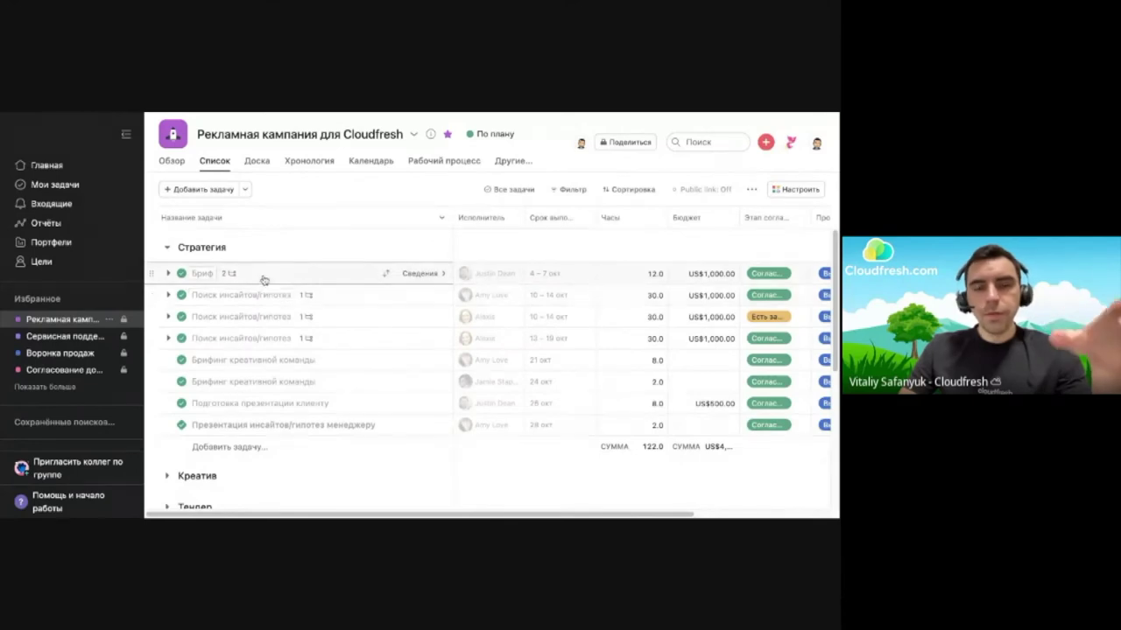
pyautogui.scroll(-3, 300, 336)
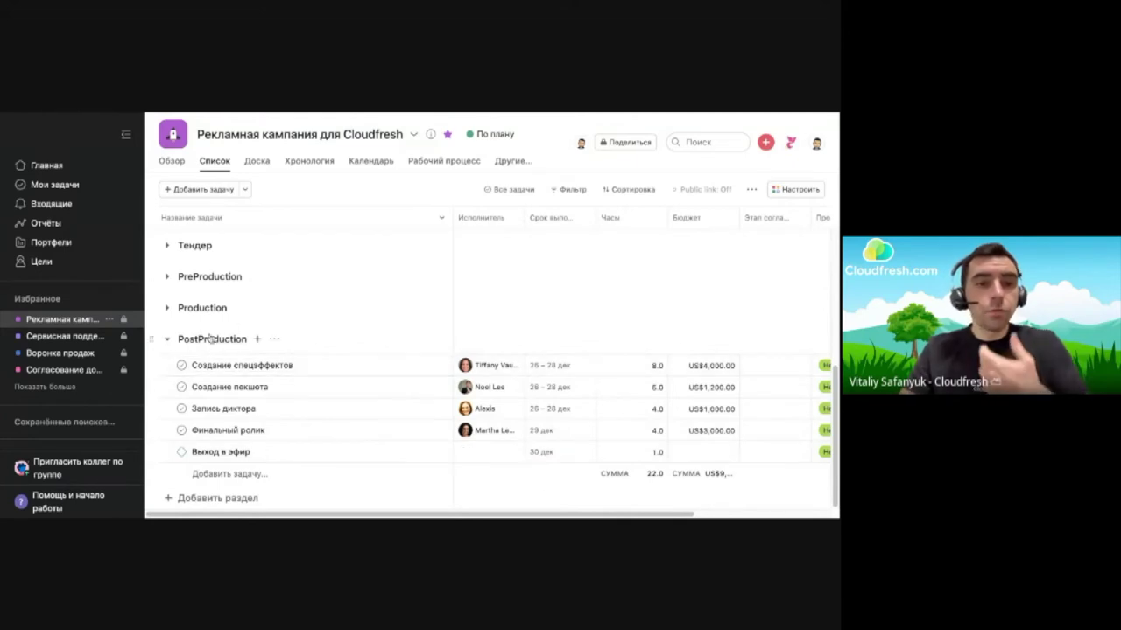
pyautogui.click(167, 340)
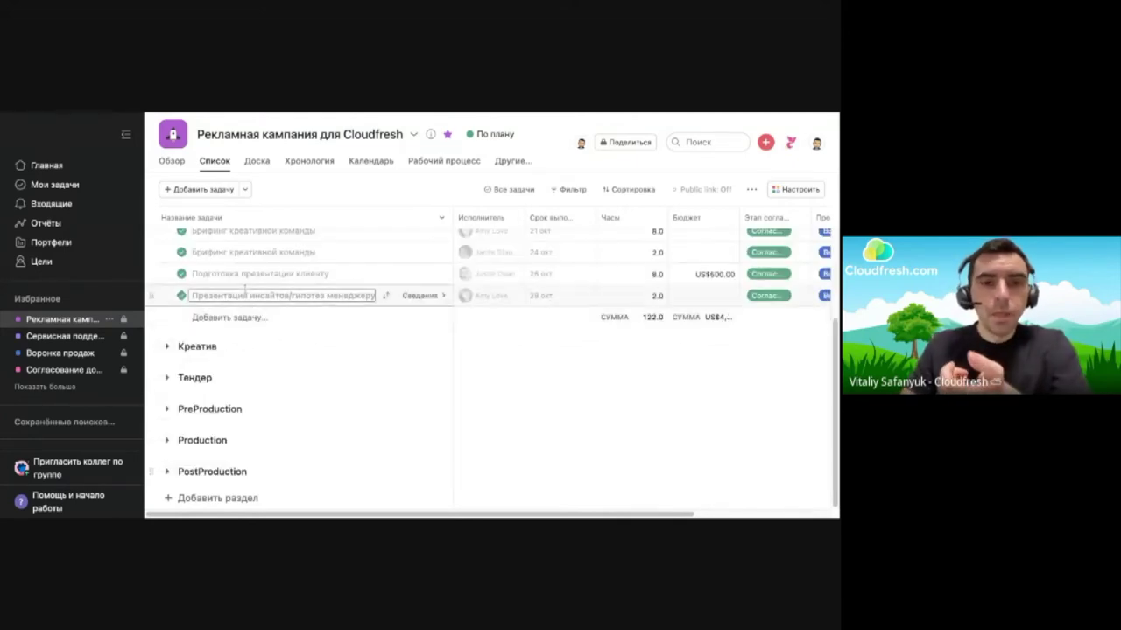
pyautogui.scroll(3, 245, 291)
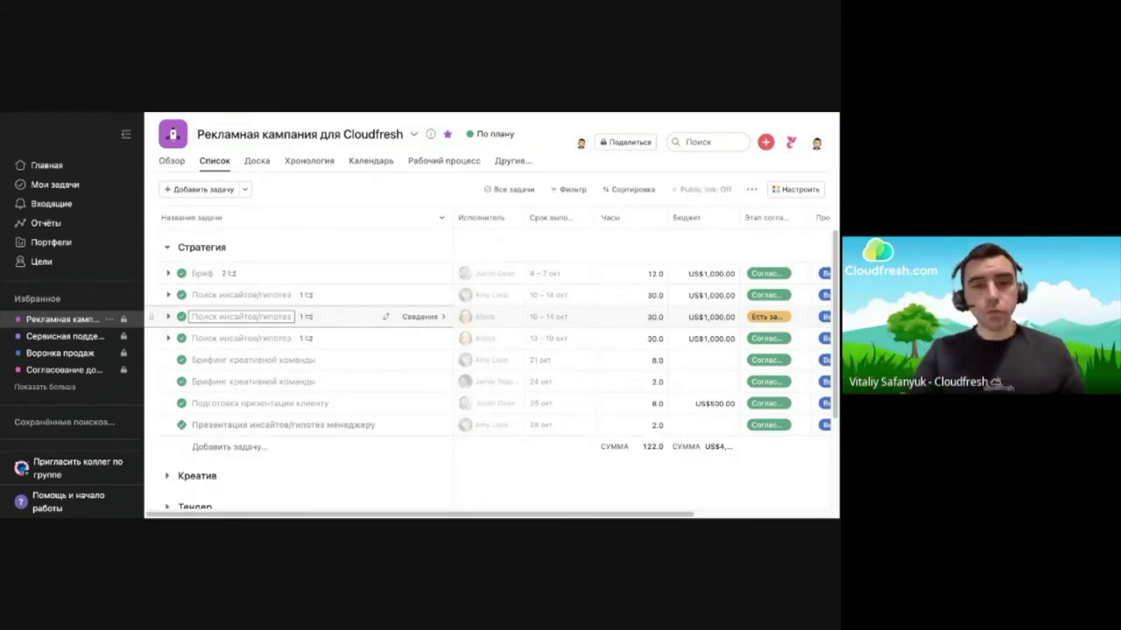
pyautogui.click(262, 338)
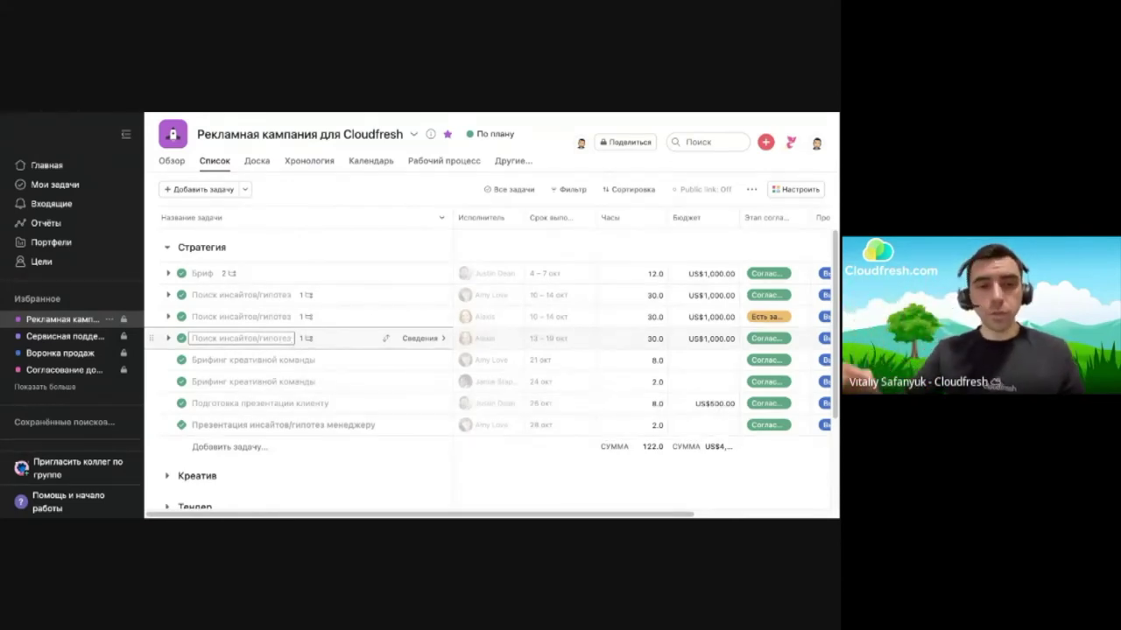
pyautogui.click(274, 391)
pyautogui.click(294, 425)
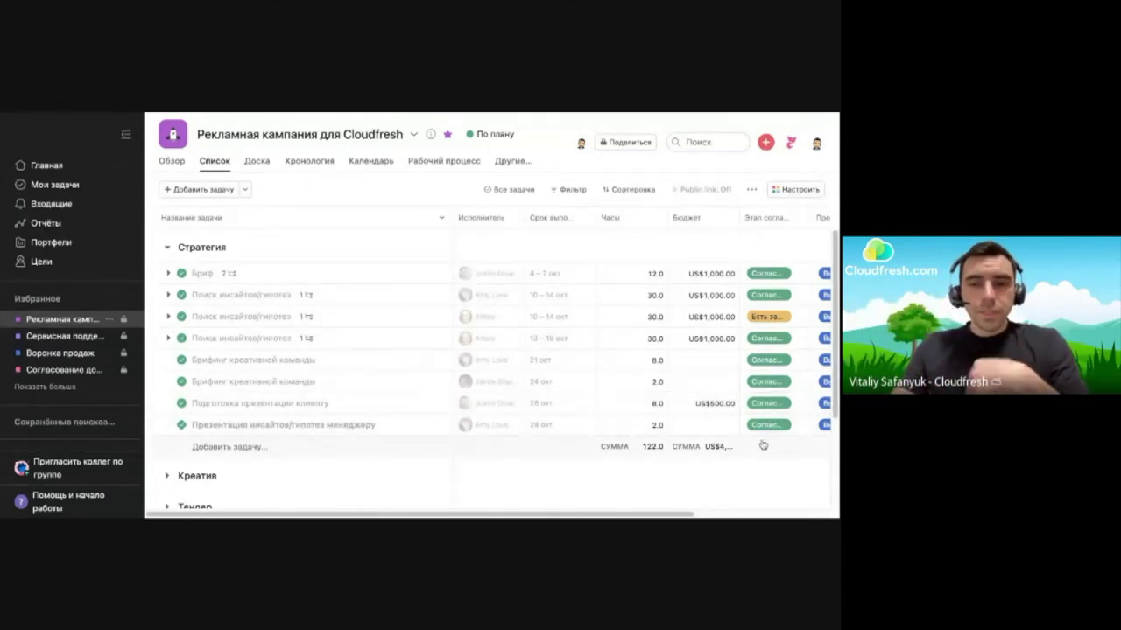
# Examine the available options of the approval stage, progress and department fields on the "Бриф" task, keeping their values
pyautogui.hscroll(5, 762, 446)
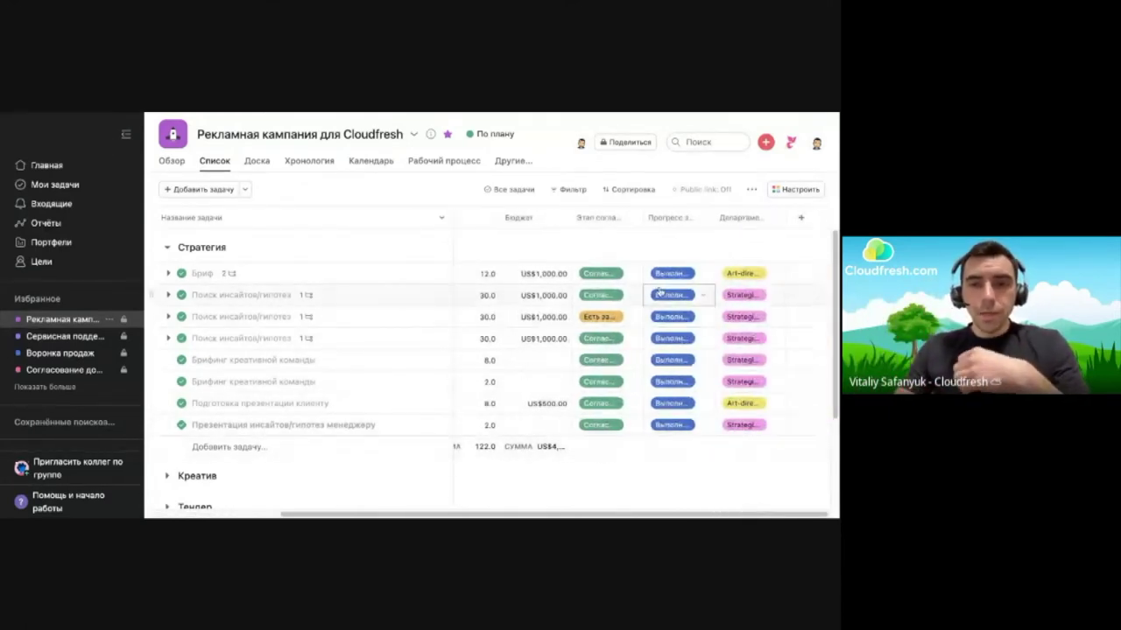
pyautogui.click(633, 274)
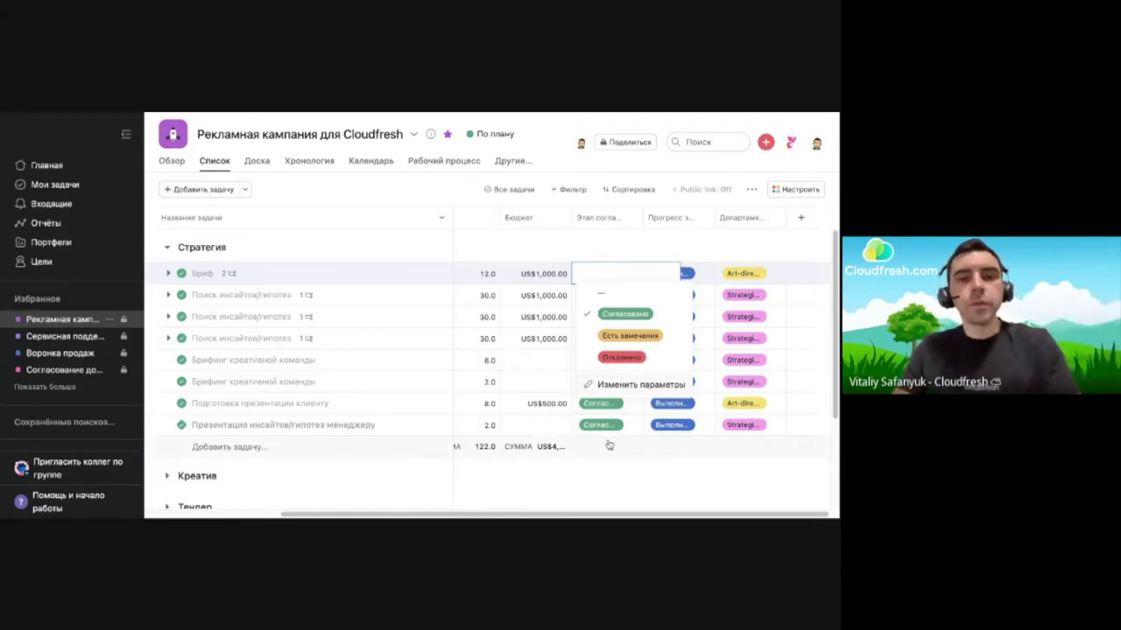
pyautogui.click(668, 466)
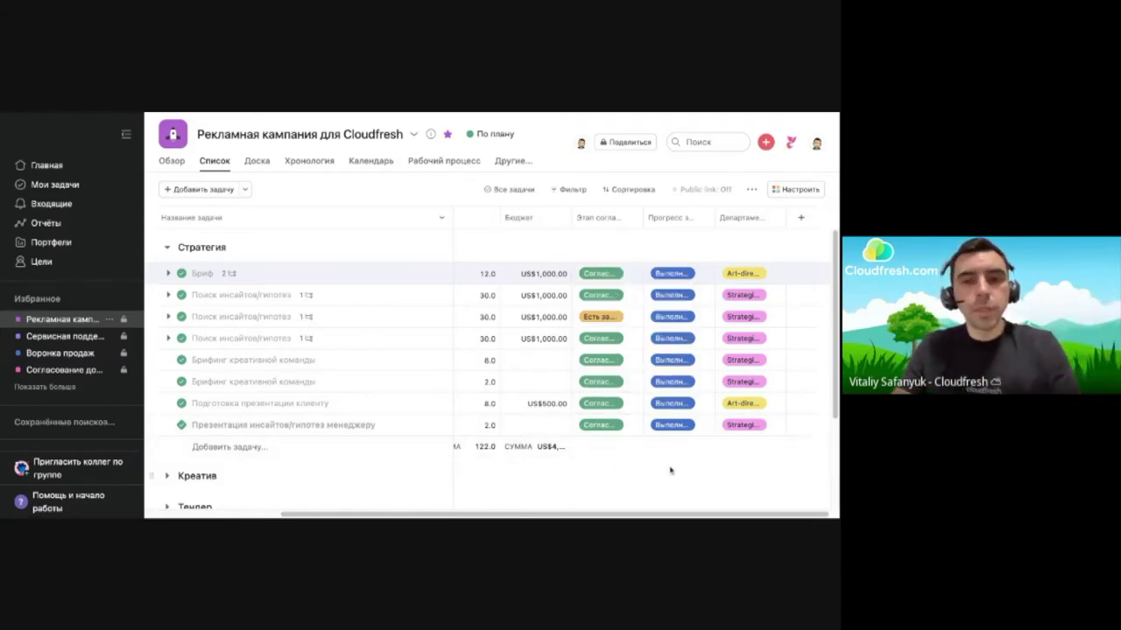
pyautogui.click(705, 277)
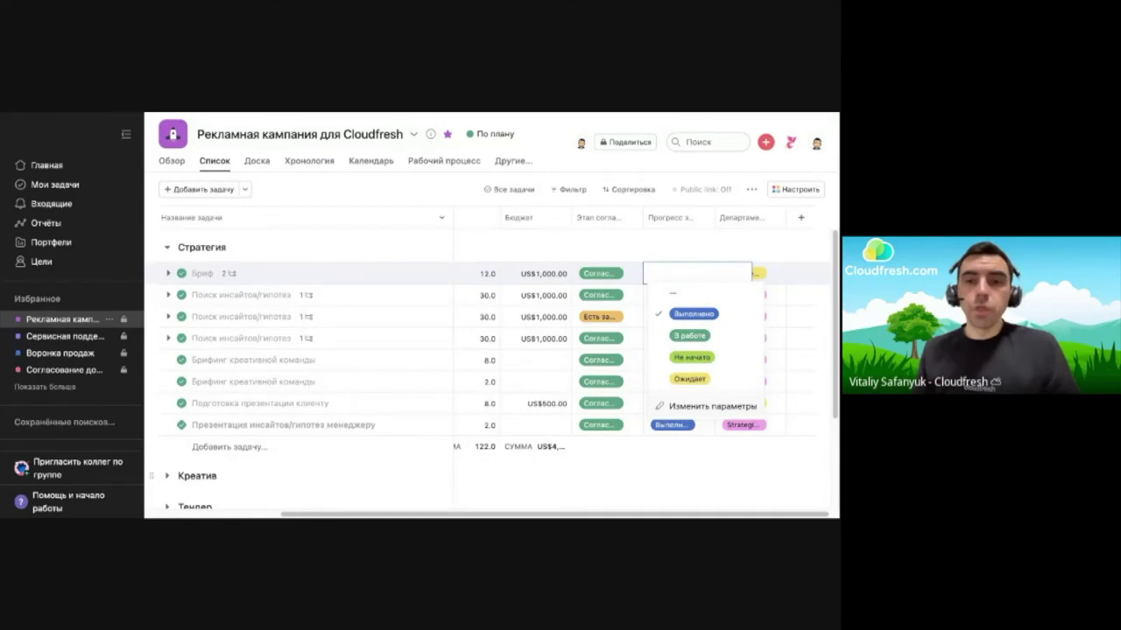
pyautogui.click(785, 490)
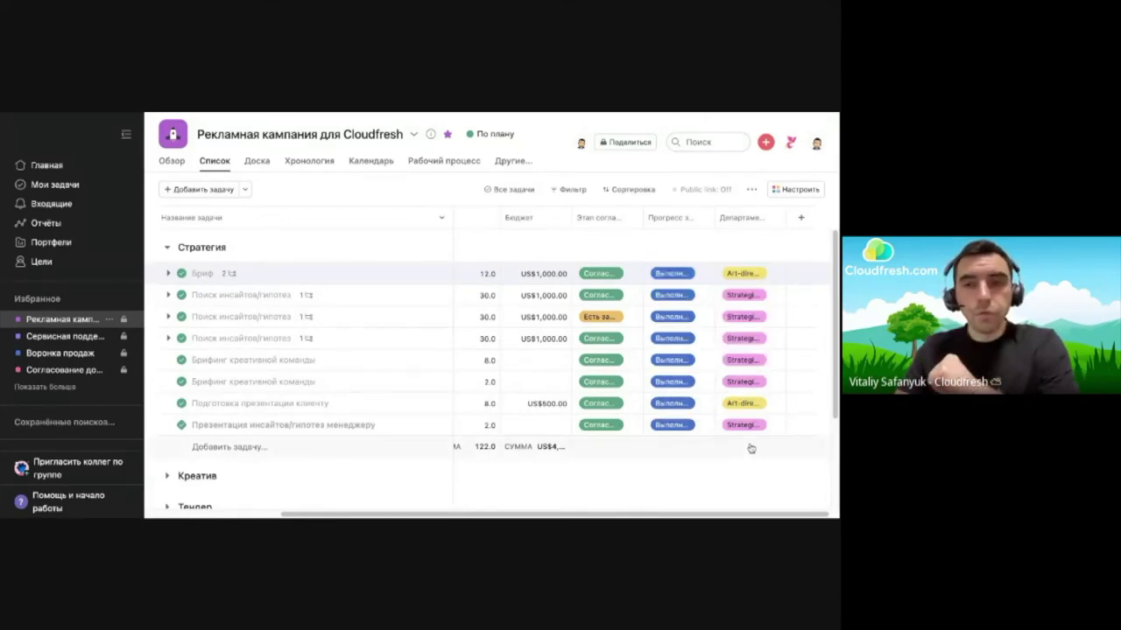
pyautogui.click(772, 277)
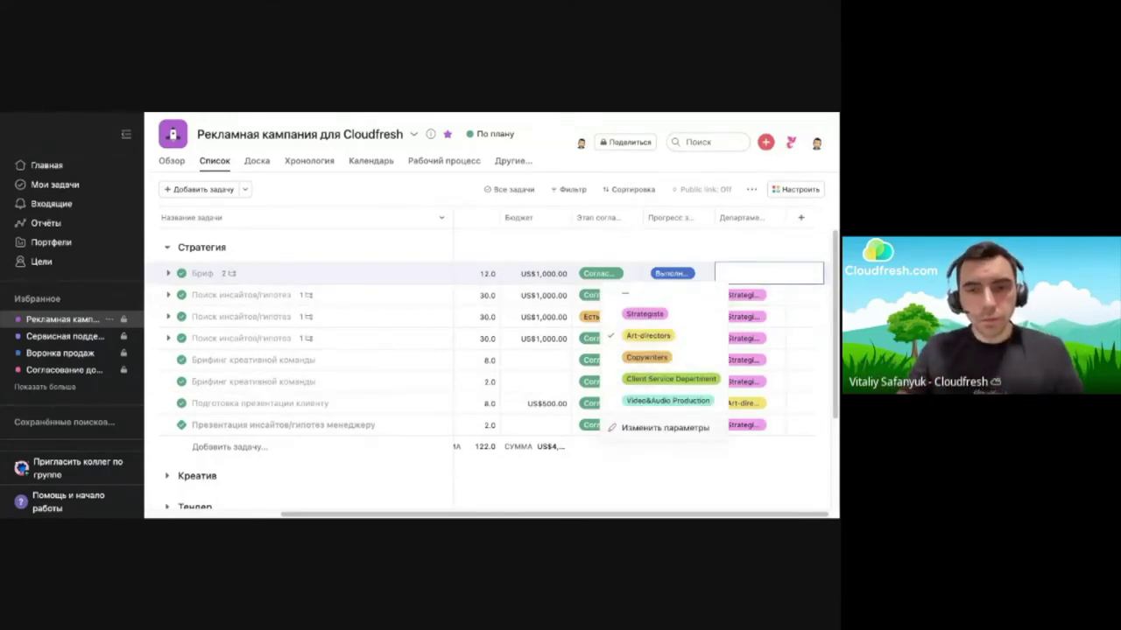
pyautogui.click(385, 262)
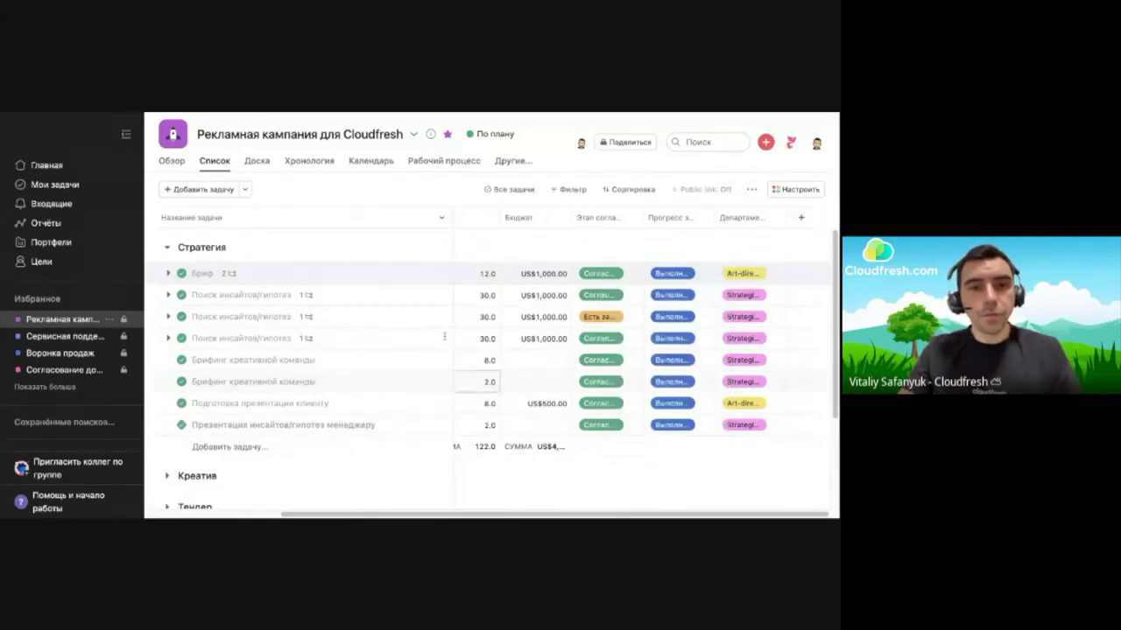
# On the project timeline, make the "Pre PPM" task dependent on "Стиль", "Поиск локаций" and "Поиск актеров"
pyautogui.click(320, 161)
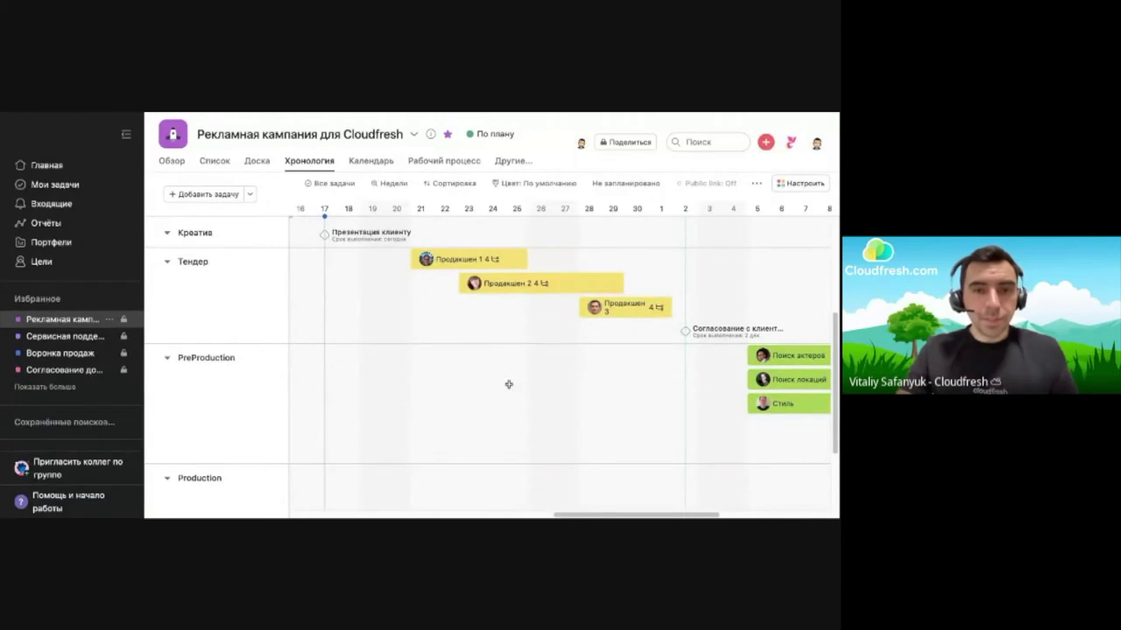
pyautogui.hscroll(10, 508, 384)
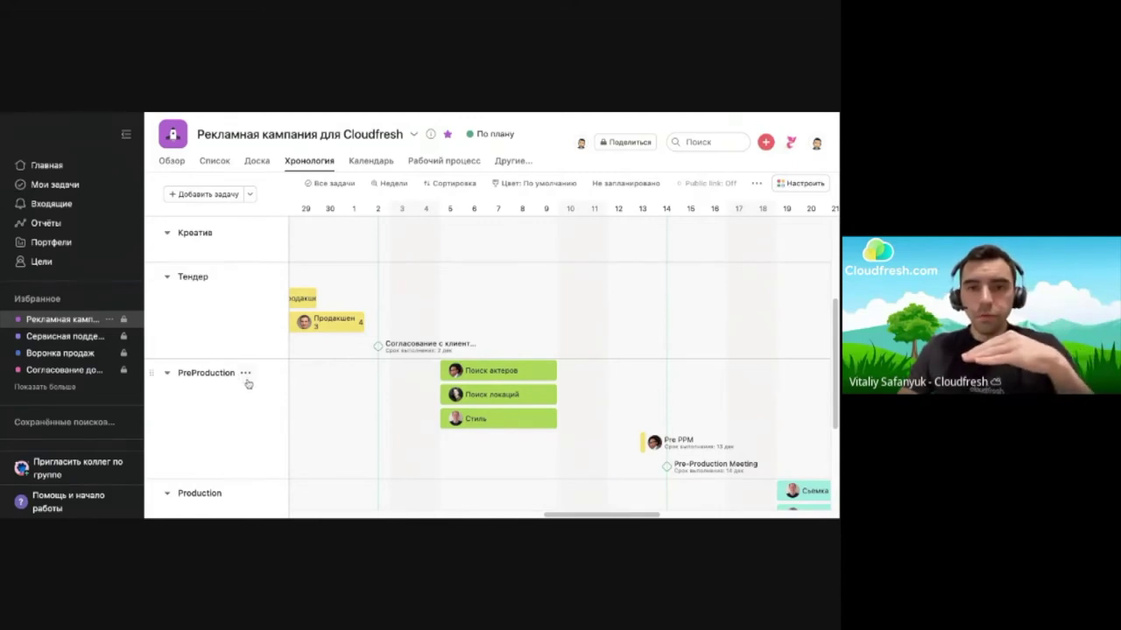
pyautogui.moveTo(378, 346); pyautogui.dragTo(376, 385)
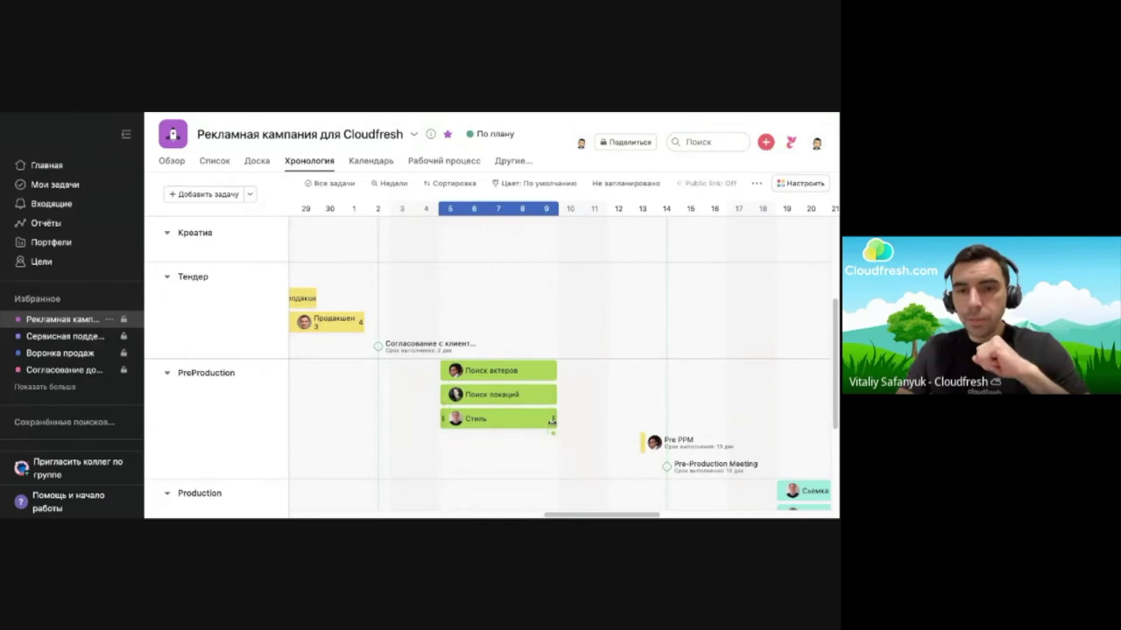
pyautogui.moveTo(554, 436); pyautogui.dragTo(648, 442)
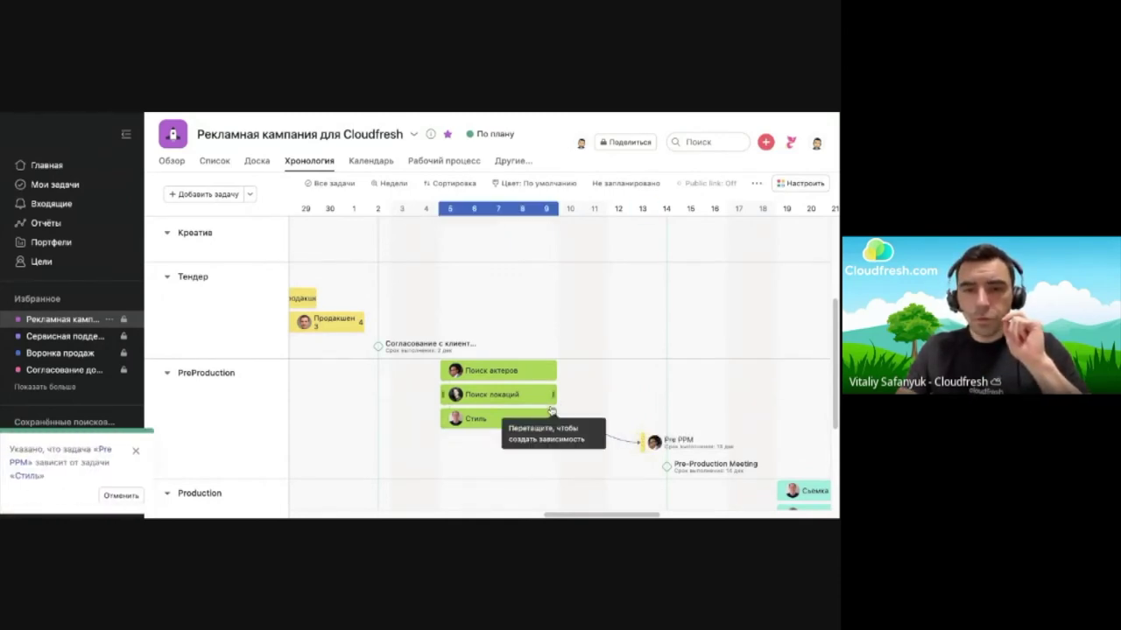
pyautogui.moveTo(551, 408); pyautogui.dragTo(649, 442)
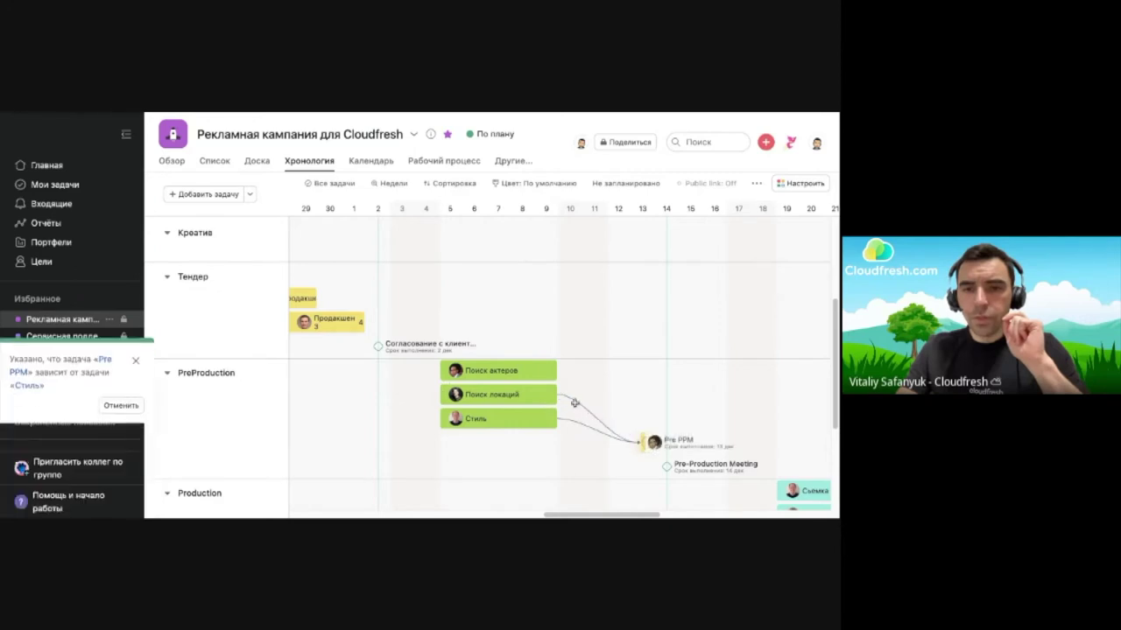
pyautogui.moveTo(553, 387); pyautogui.dragTo(644, 443)
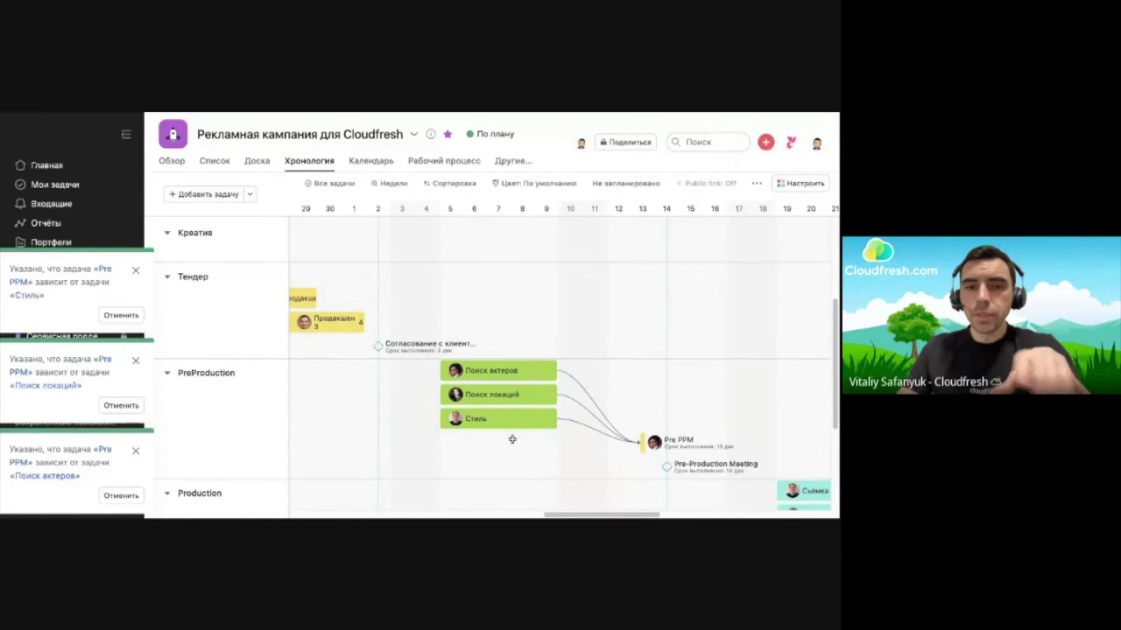
# Open the "Pre PPM" task and try to mark it as completed, backing out of the confirmation
pyautogui.click(642, 445)
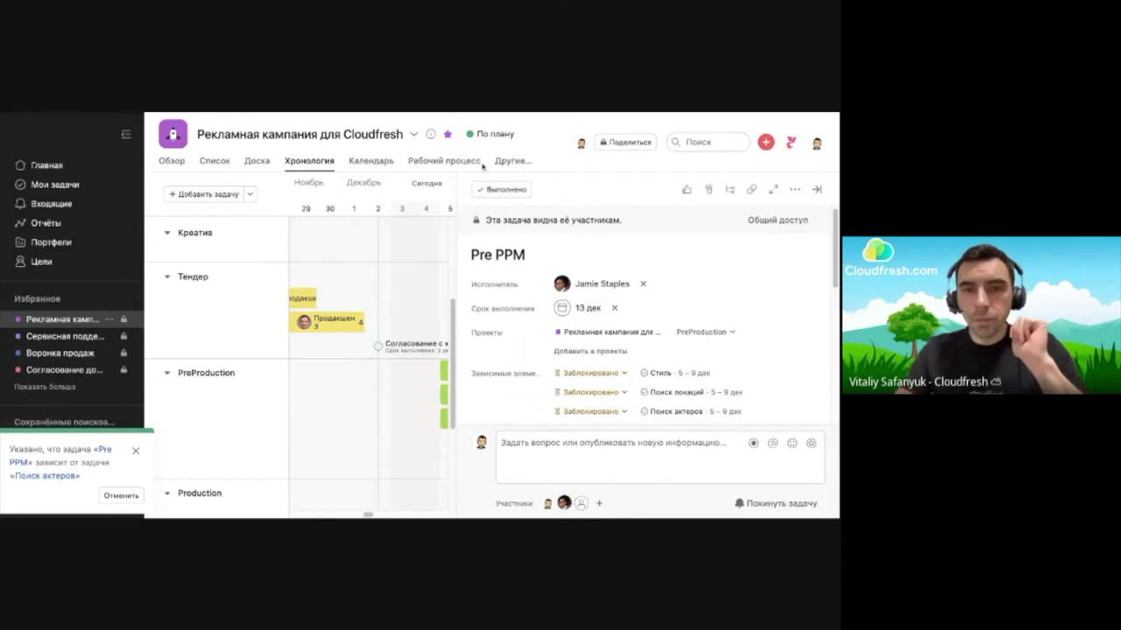
pyautogui.click(501, 189)
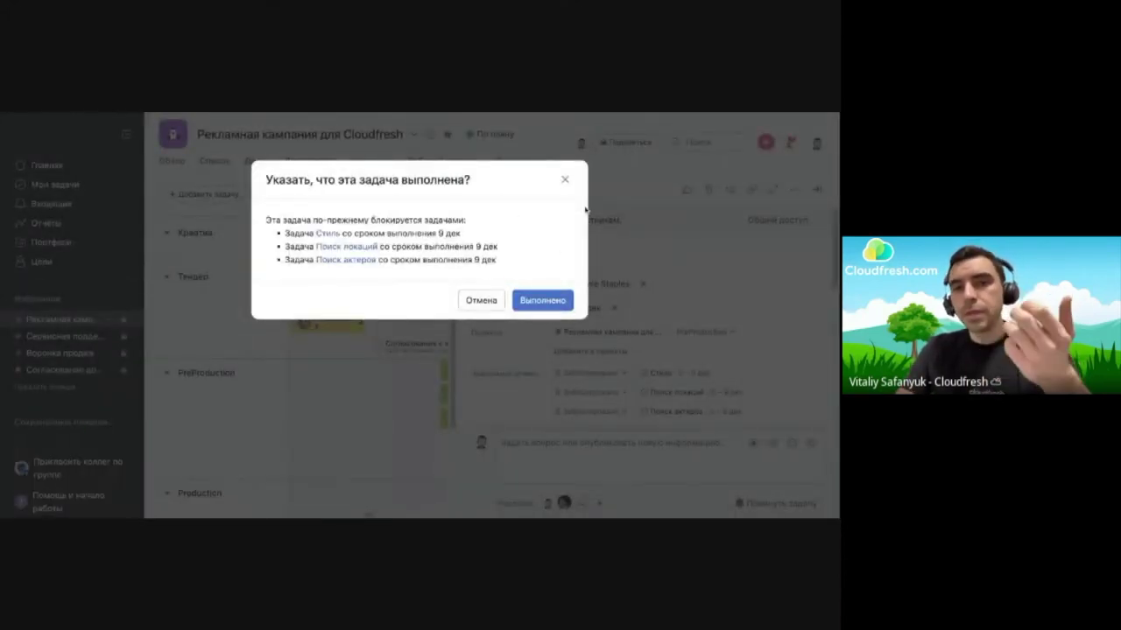
pyautogui.click(564, 179)
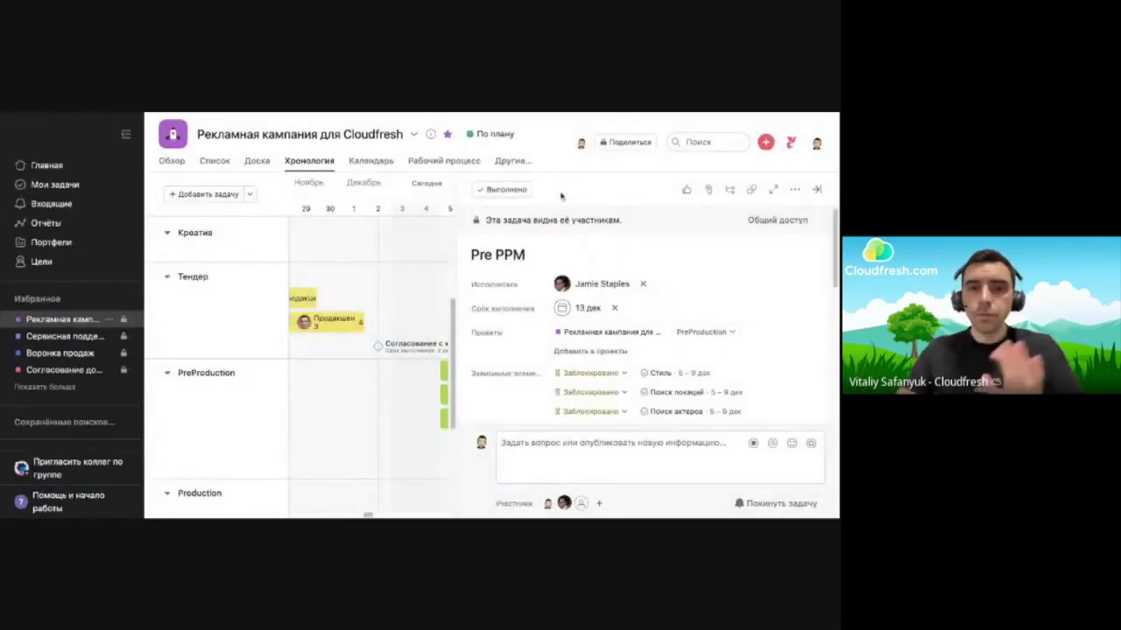
# In the project "Сервисная поддержка", open the "Запрос в поддержку" form for editing from the project's customization options
pyautogui.click(83, 336)
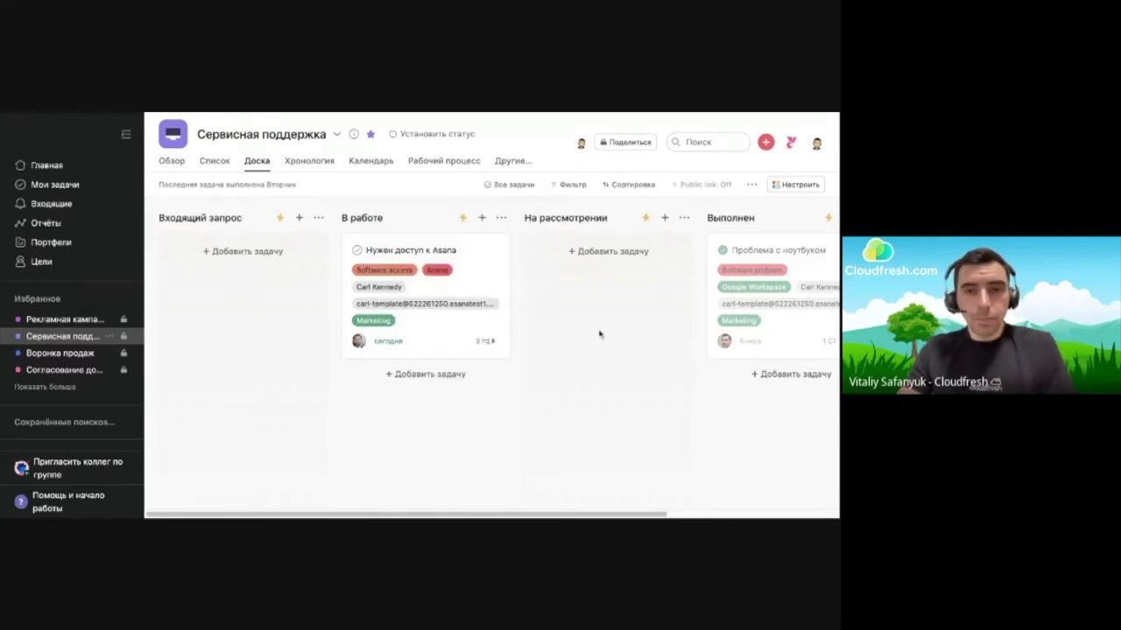
pyautogui.click(785, 186)
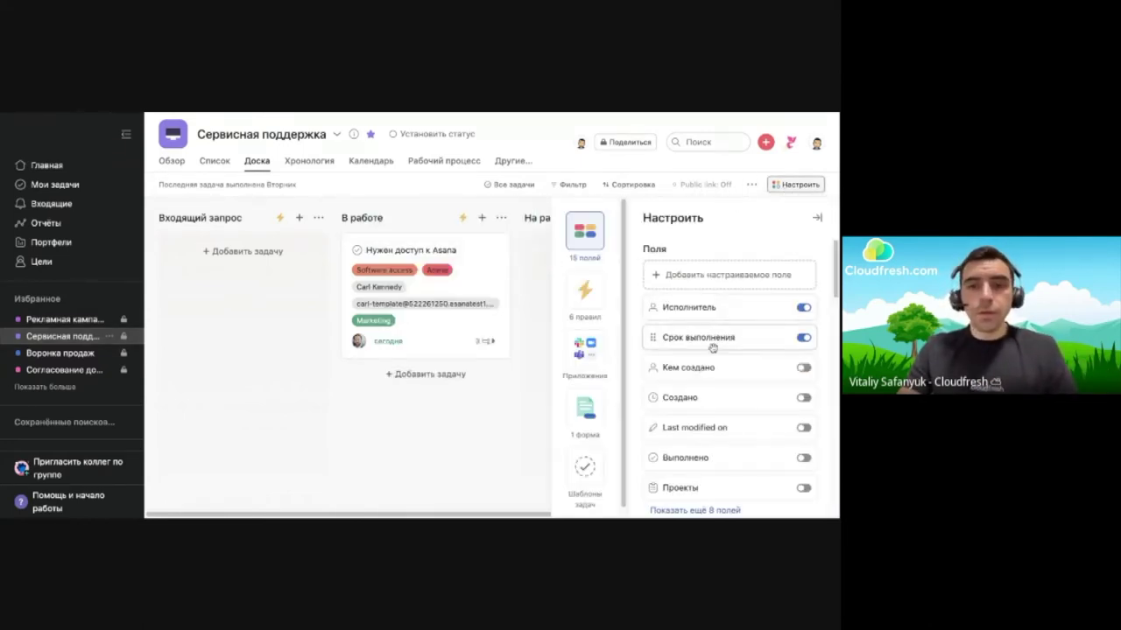
pyautogui.click(585, 407)
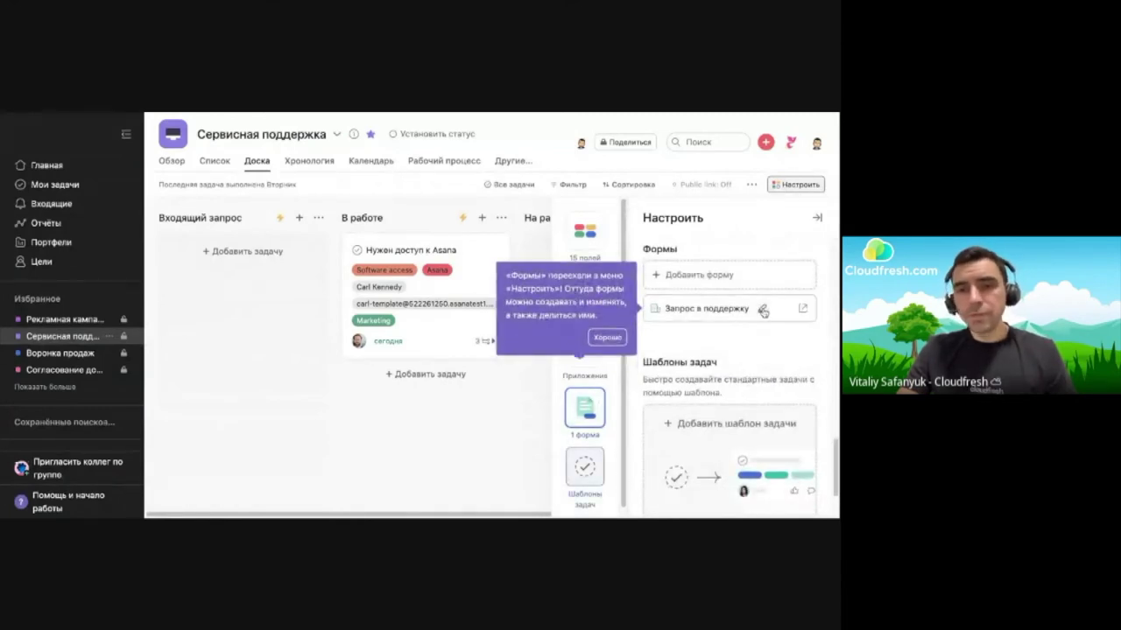
pyautogui.click(762, 311)
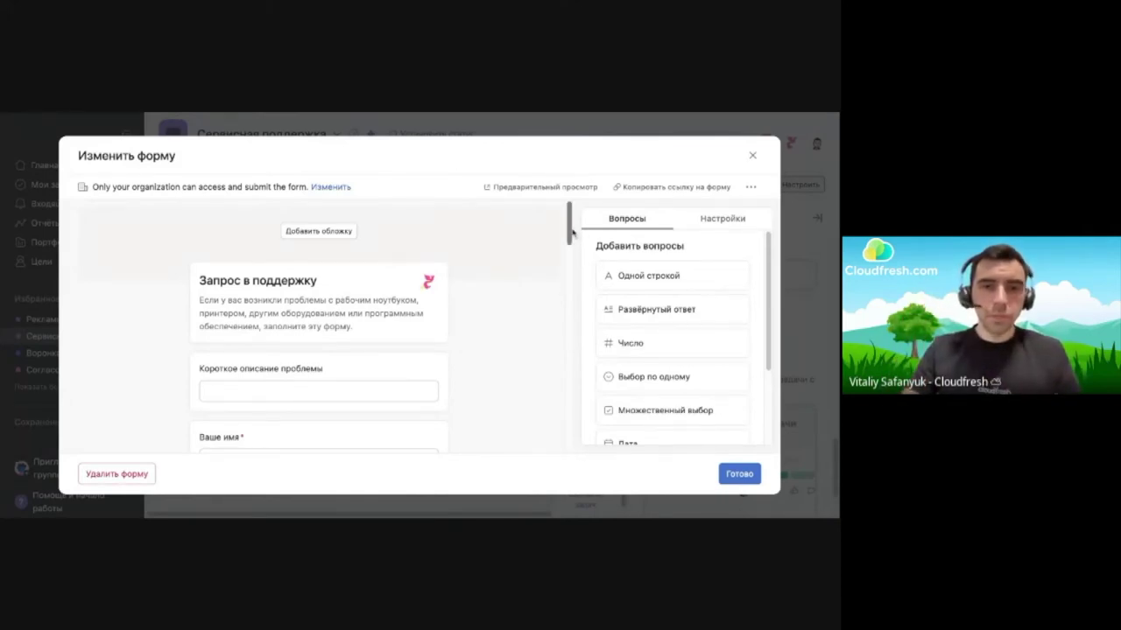
# Examine the "Запрос в поддержку" form's description and its problem, name, e-mail, department and request type questions, and close the form editor
pyautogui.scroll(-1, 572, 233)
pyautogui.scroll(1, 571, 232)
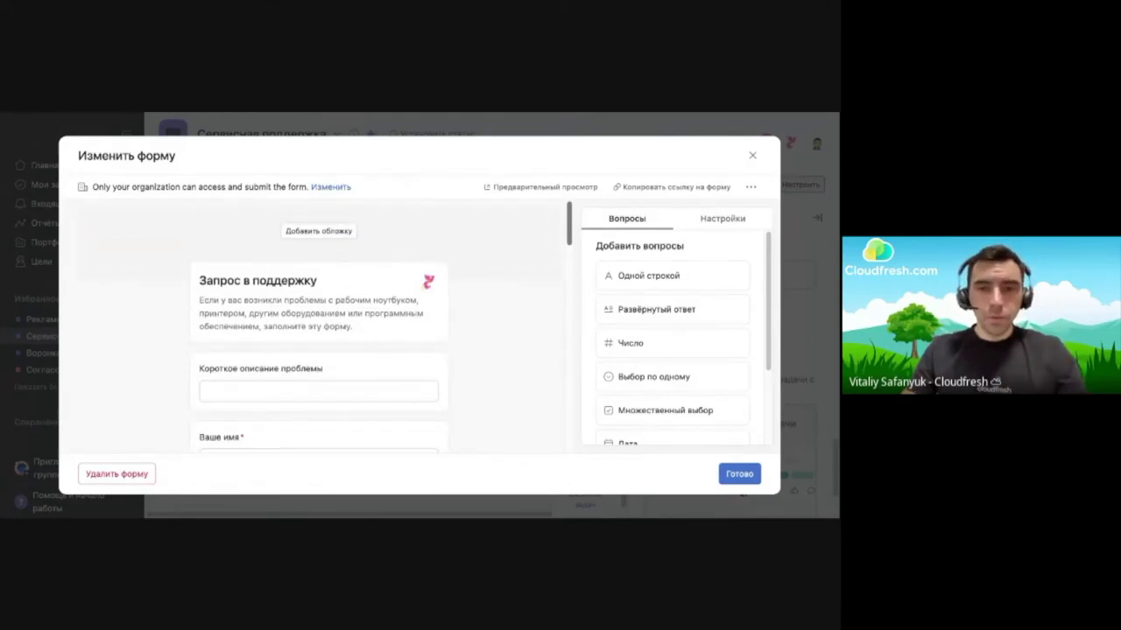
pyautogui.scroll(-1, 319, 332)
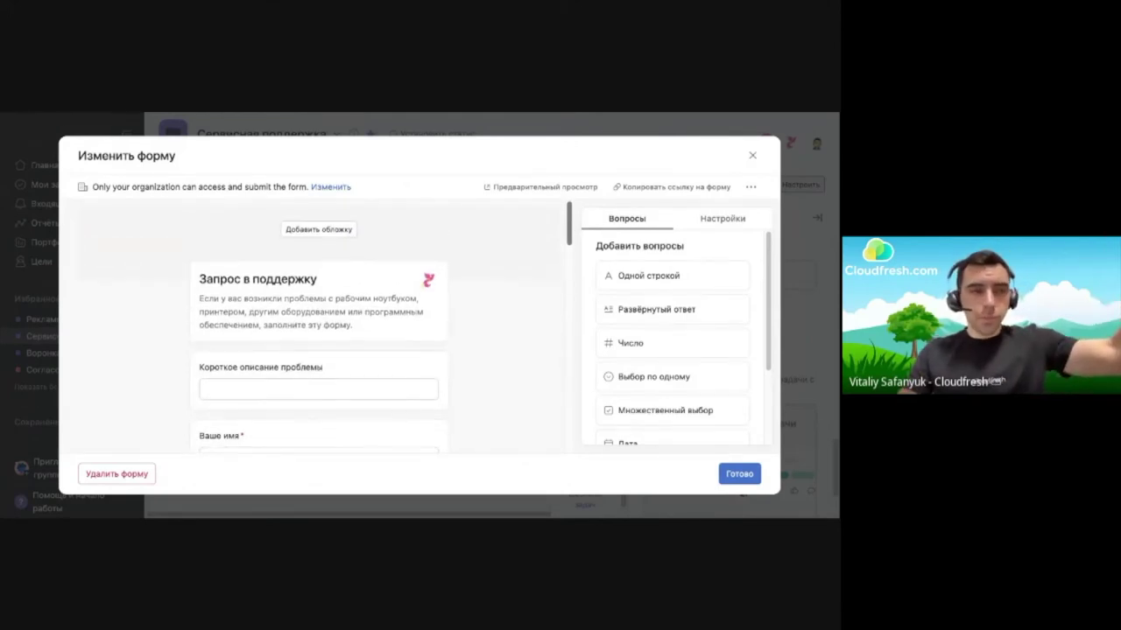
pyautogui.scroll(-1, 319, 332)
pyautogui.scroll(-2, 319, 333)
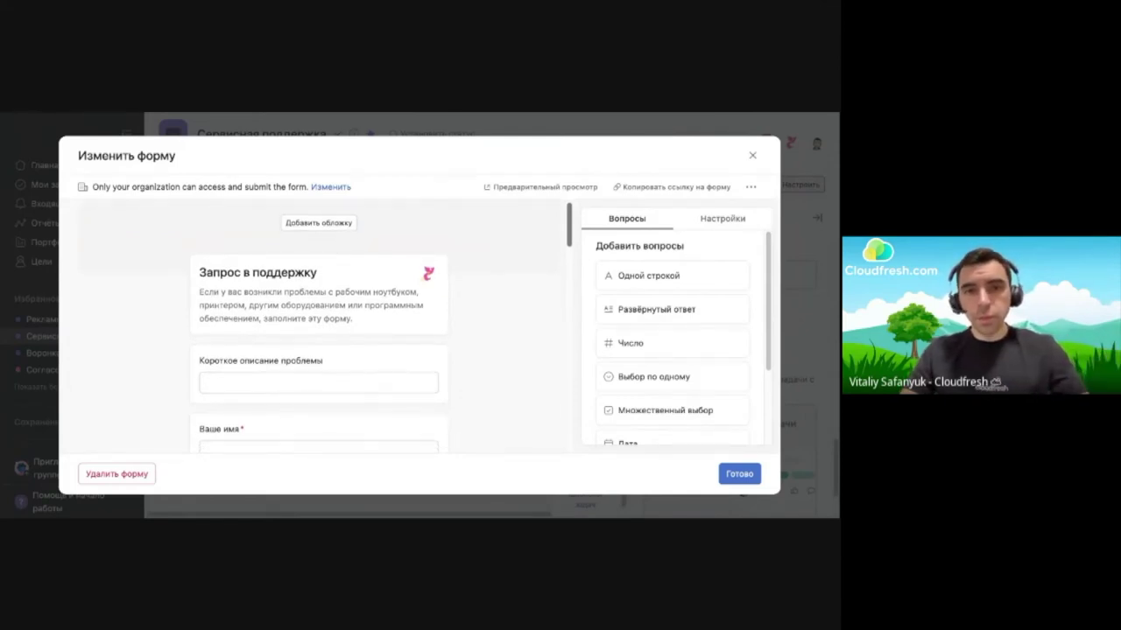
pyautogui.scroll(-4, 318, 333)
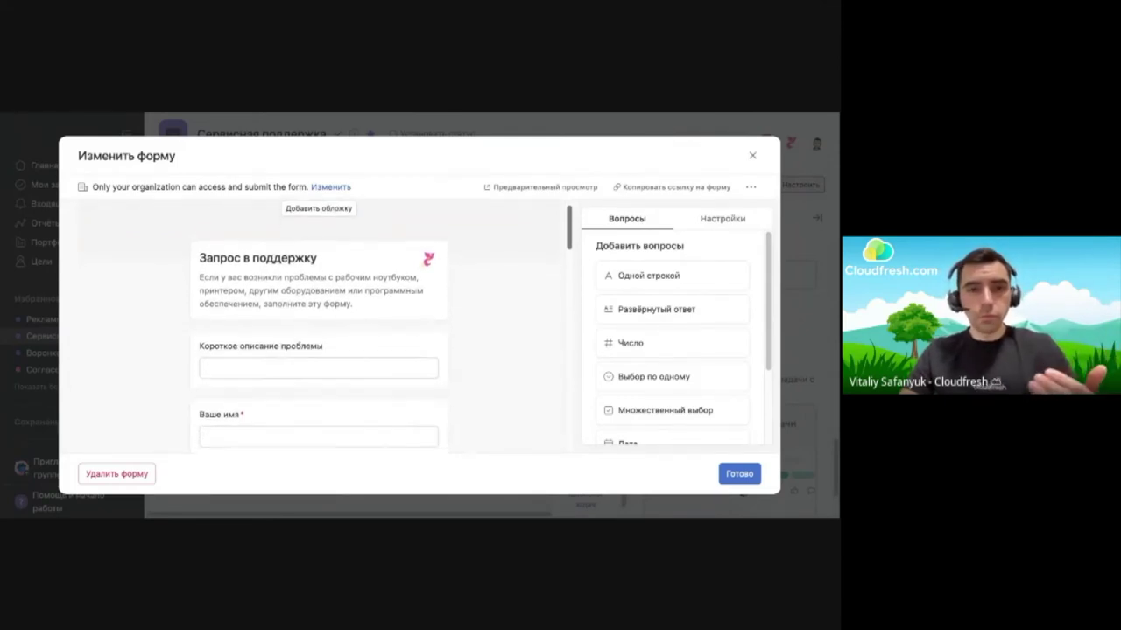
pyautogui.scroll(5, 319, 333)
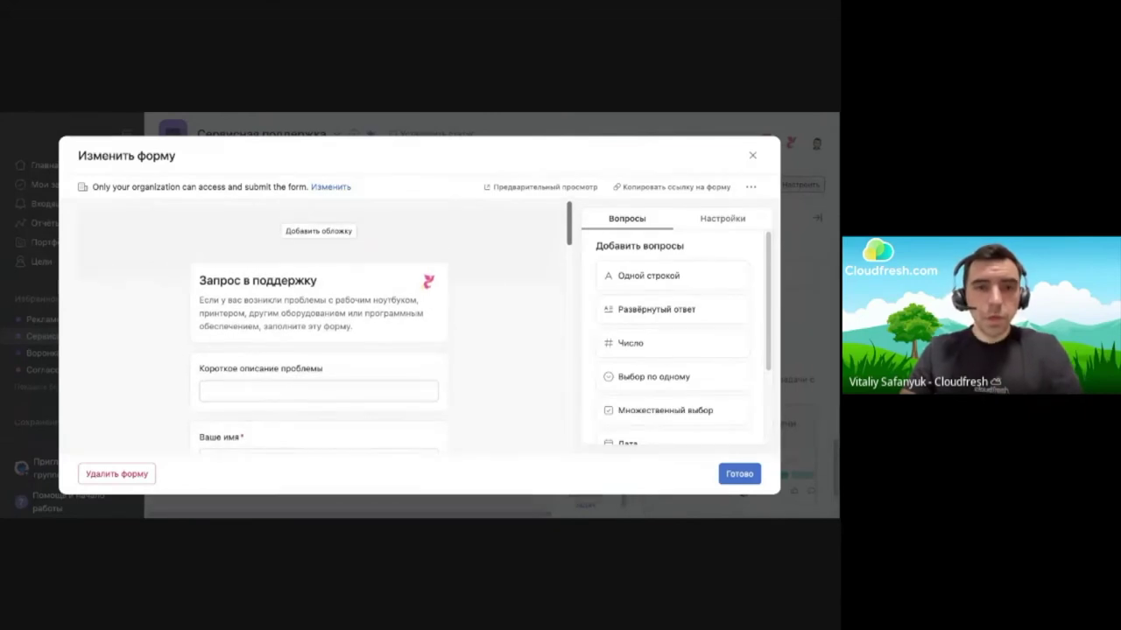
pyautogui.scroll(-1, 319, 332)
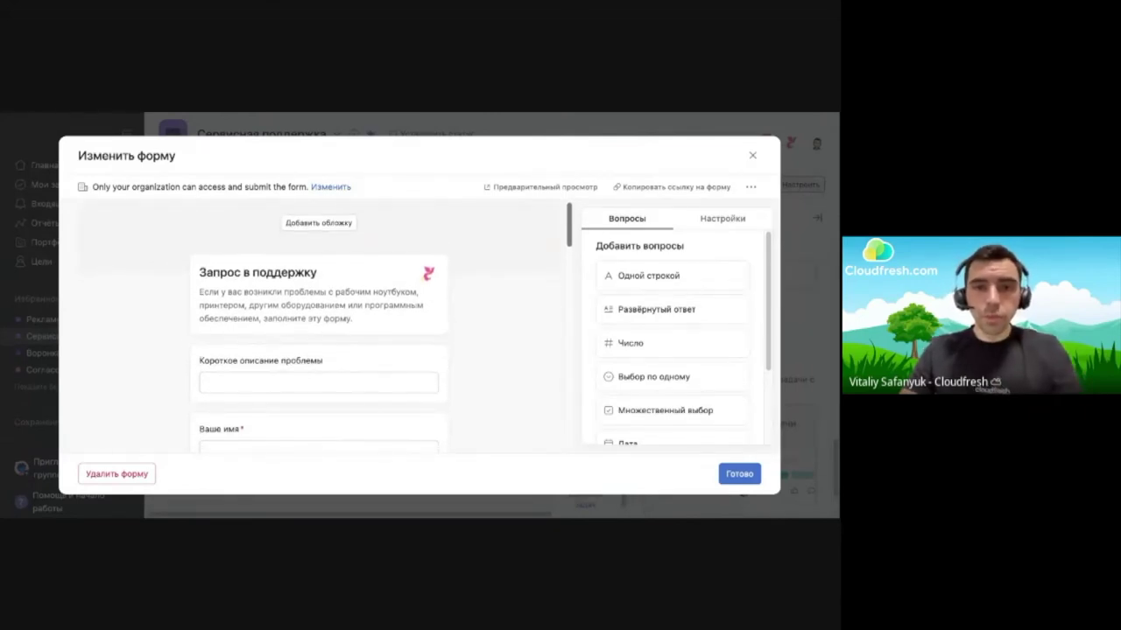
pyautogui.scroll(-4, 319, 333)
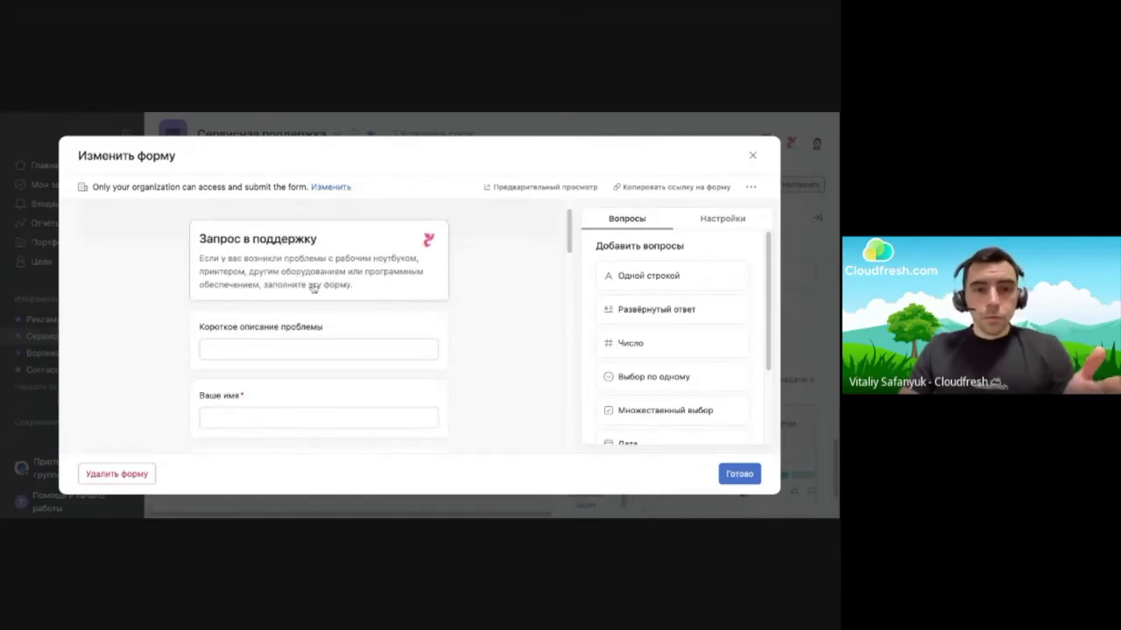
pyautogui.scroll(5, 359, 313)
pyautogui.scroll(-6, 486, 364)
pyautogui.scroll(-10, 490, 349)
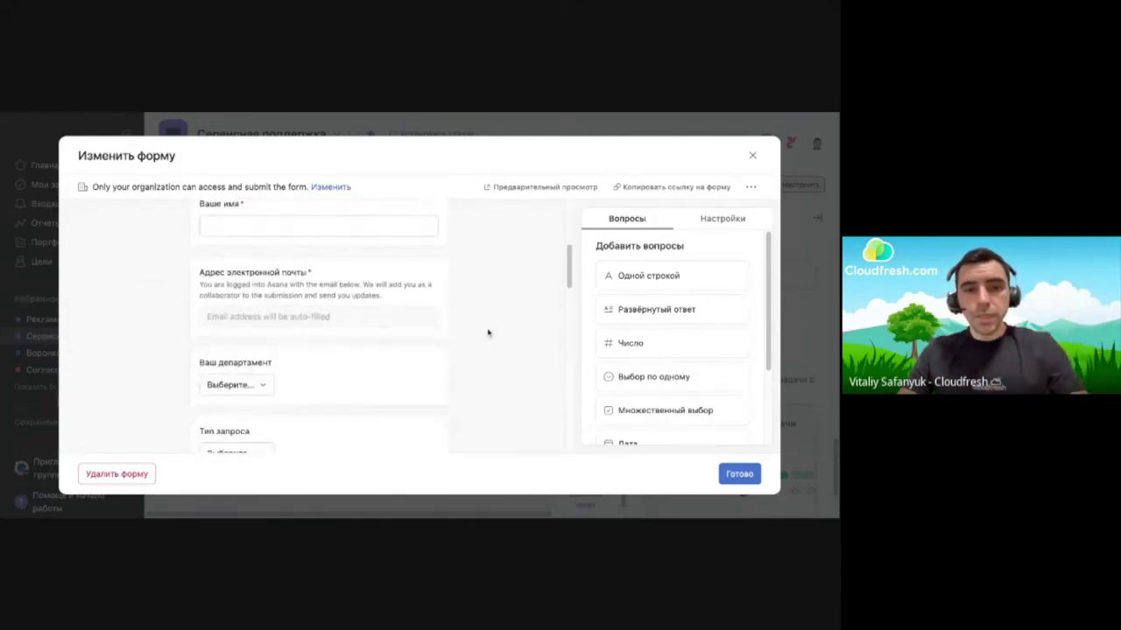
pyautogui.click(752, 156)
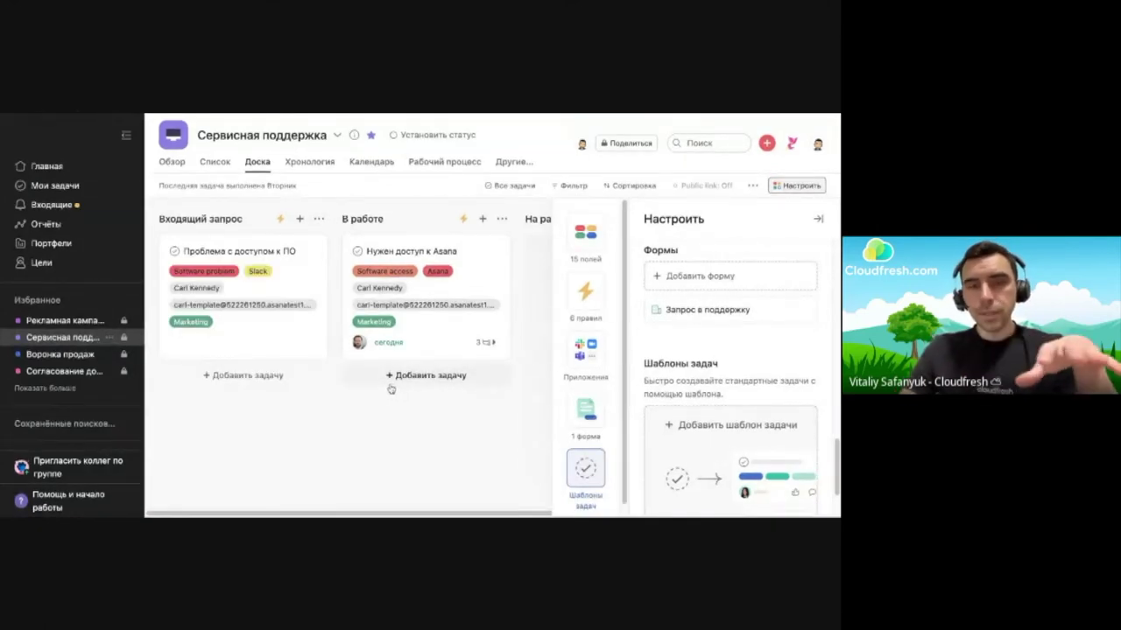
# Review the assignee, due date and request fields of the "Проблема с доступом к ПО" task, and close its details
pyautogui.click(280, 339)
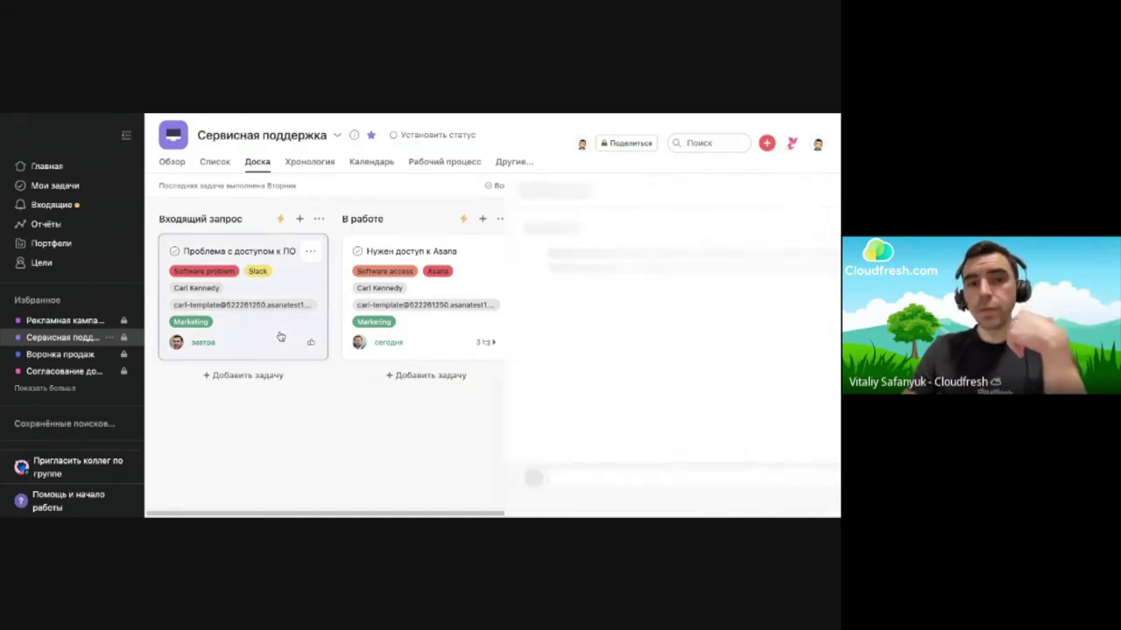
pyautogui.moveTo(585, 289)
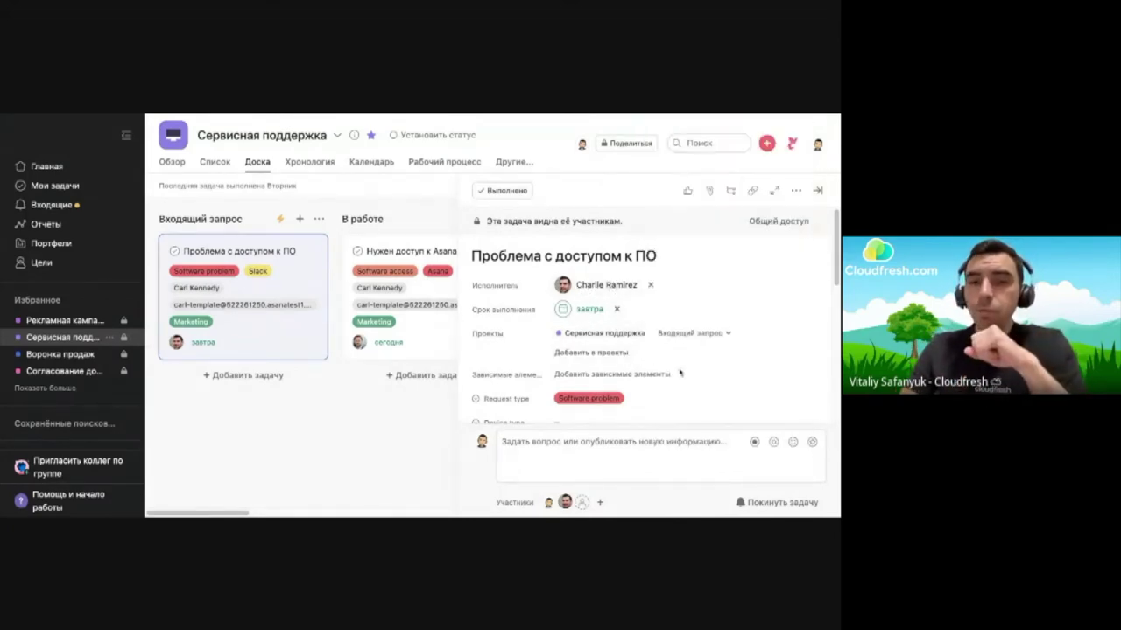
pyautogui.scroll(-2, 697, 387)
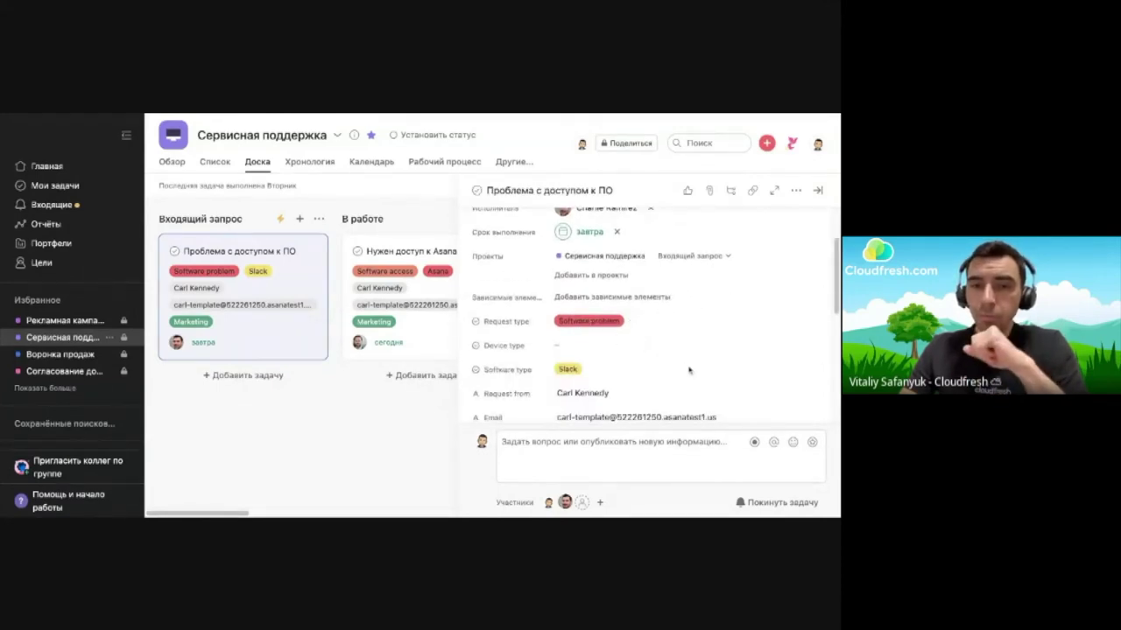
pyautogui.scroll(2, 588, 320)
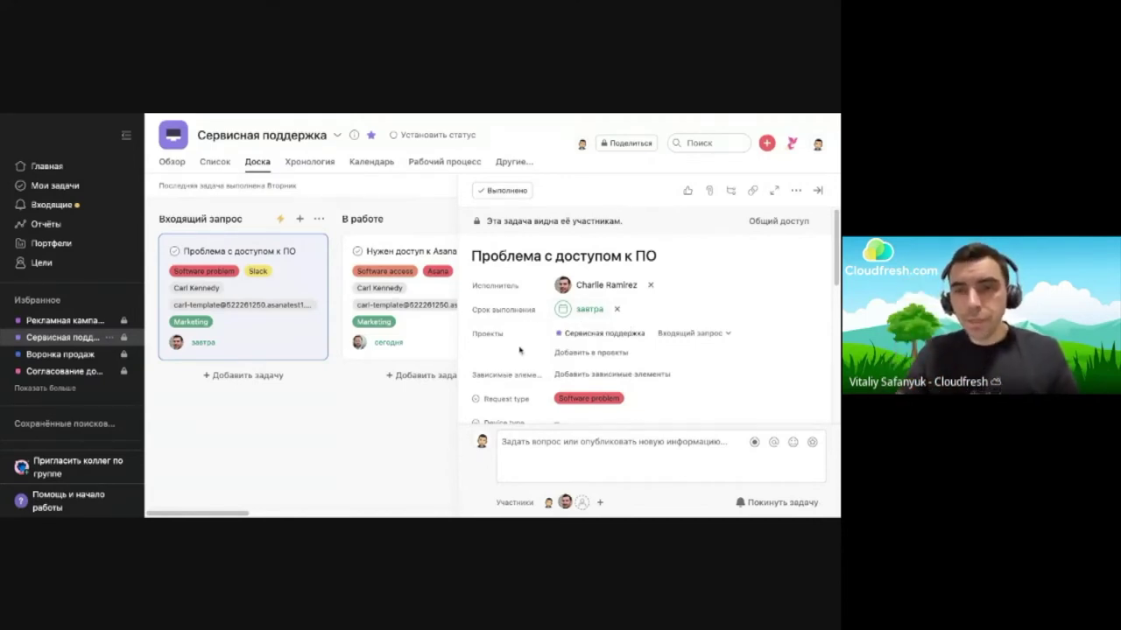
pyautogui.moveTo(501, 308)
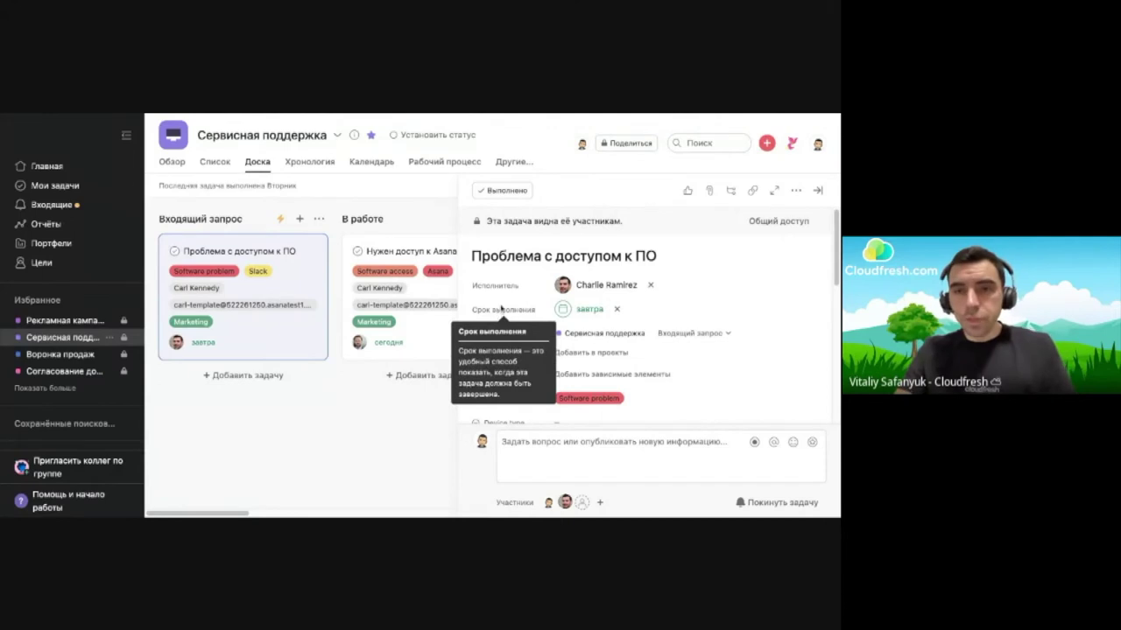
pyautogui.click(819, 191)
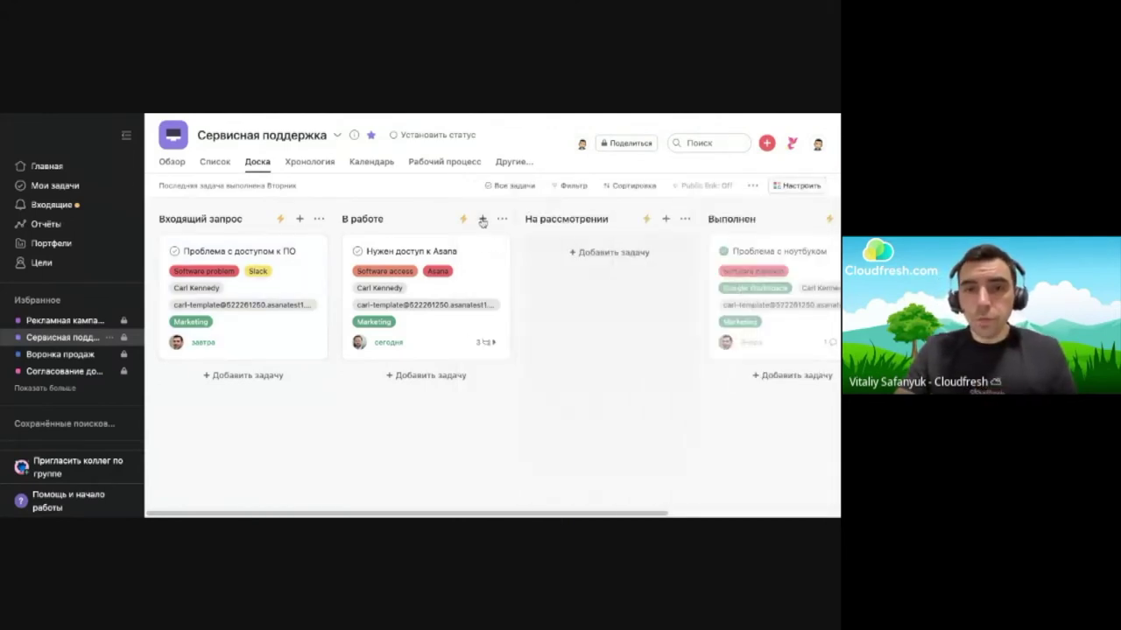
# In the project's workflow, examine the triggers and actions of the "Проблема с ПО" rule under "Входящий запрос", and close the rule
pyautogui.click(444, 163)
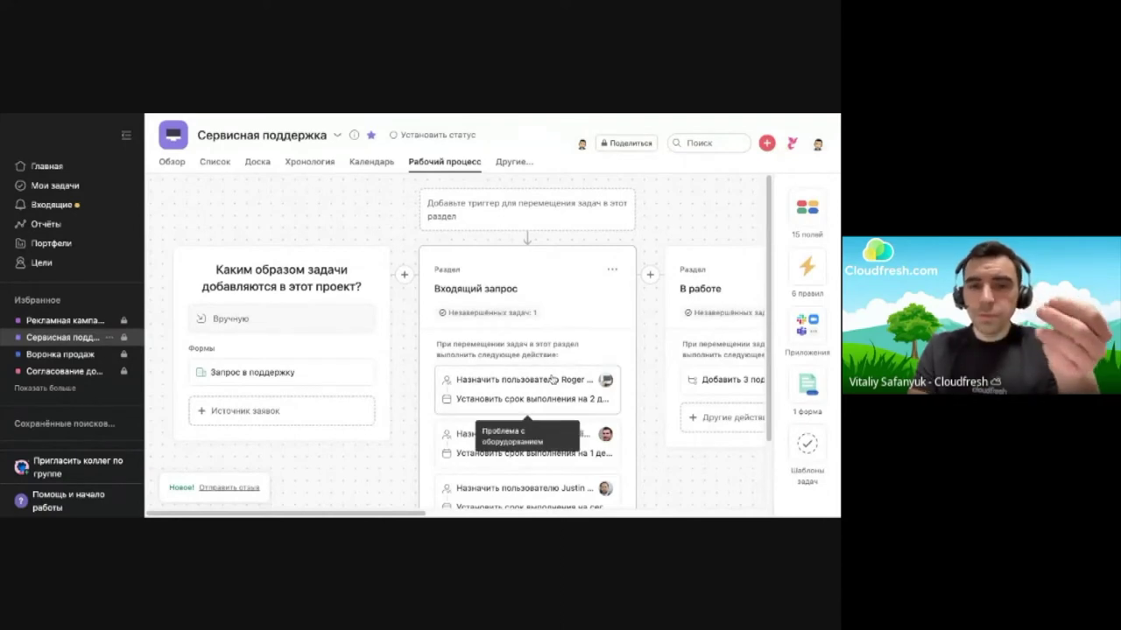
pyautogui.click(574, 290)
pyautogui.click(649, 405)
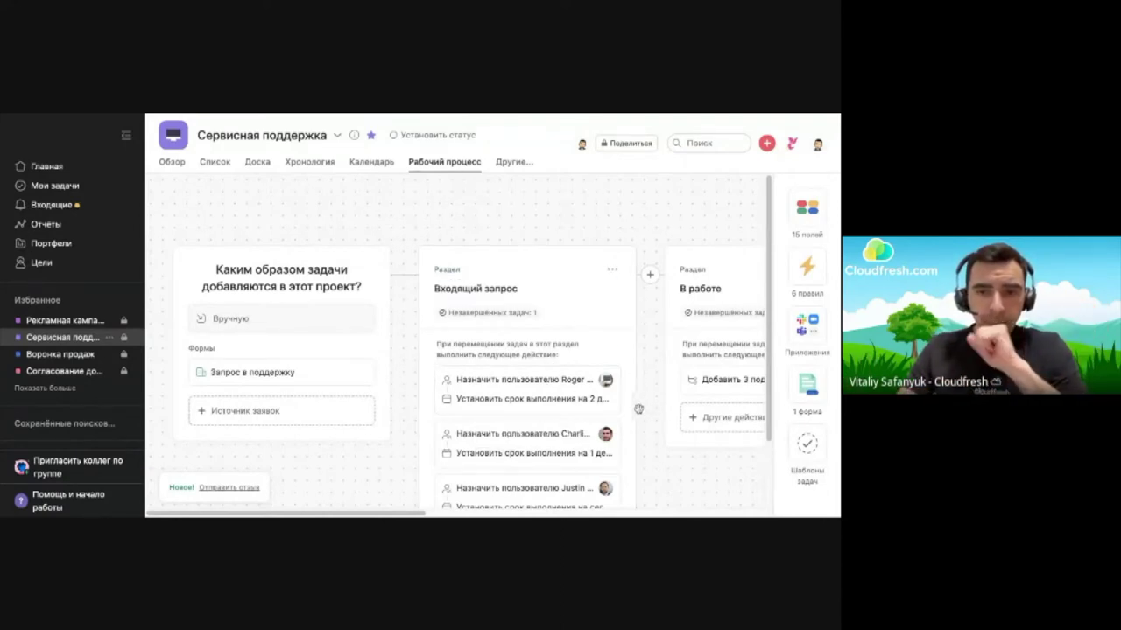
pyautogui.click(553, 444)
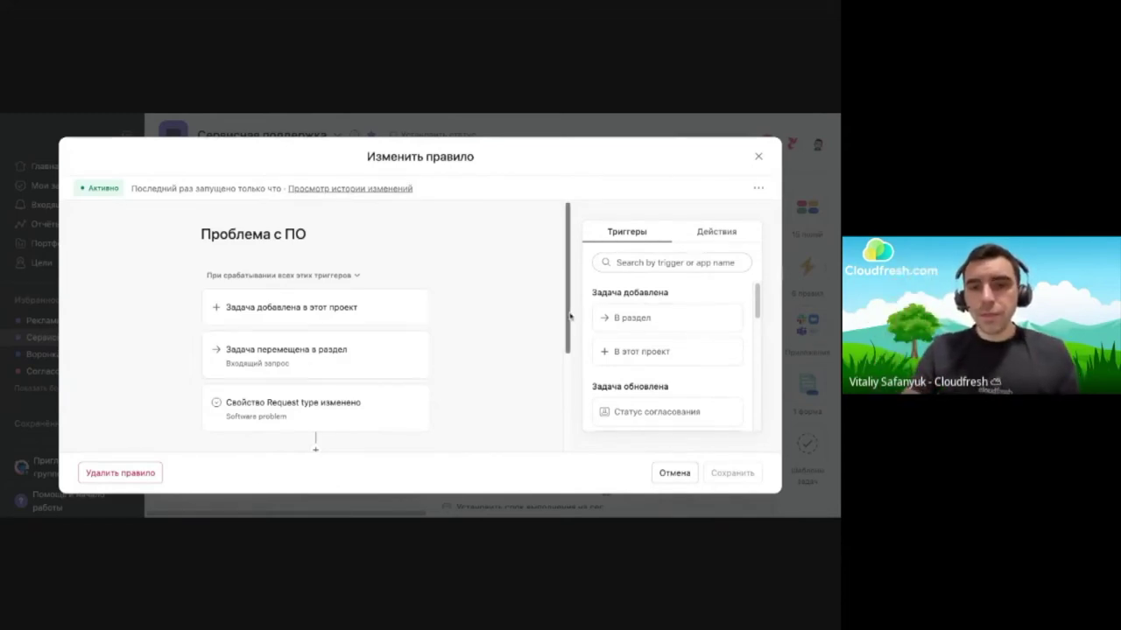
pyautogui.scroll(-1, 567, 318)
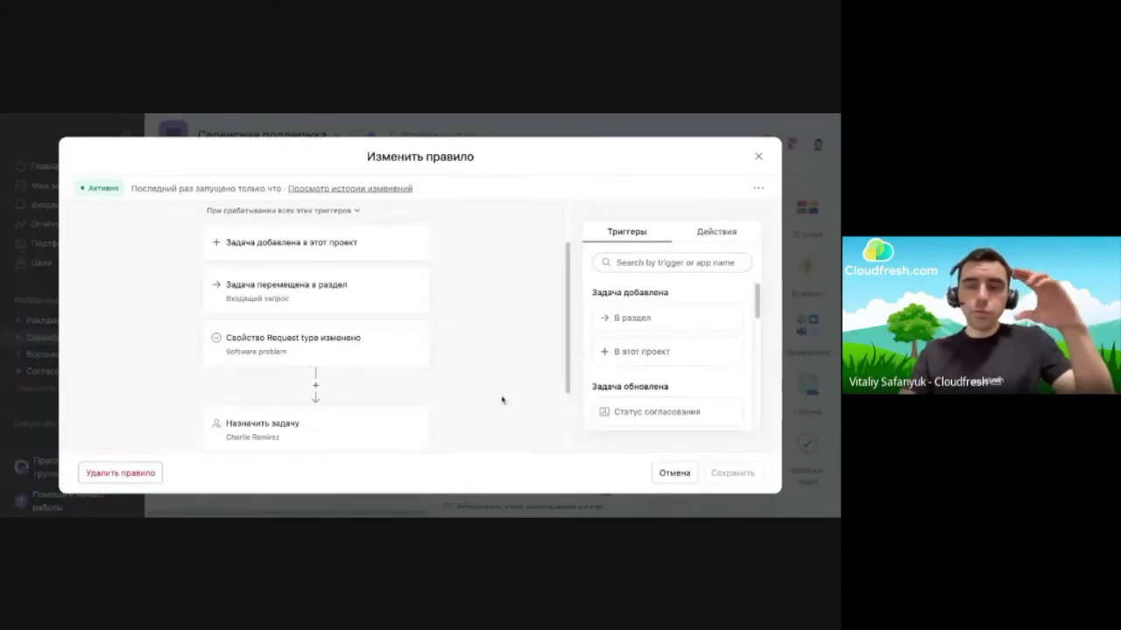
pyautogui.scroll(-1, 565, 350)
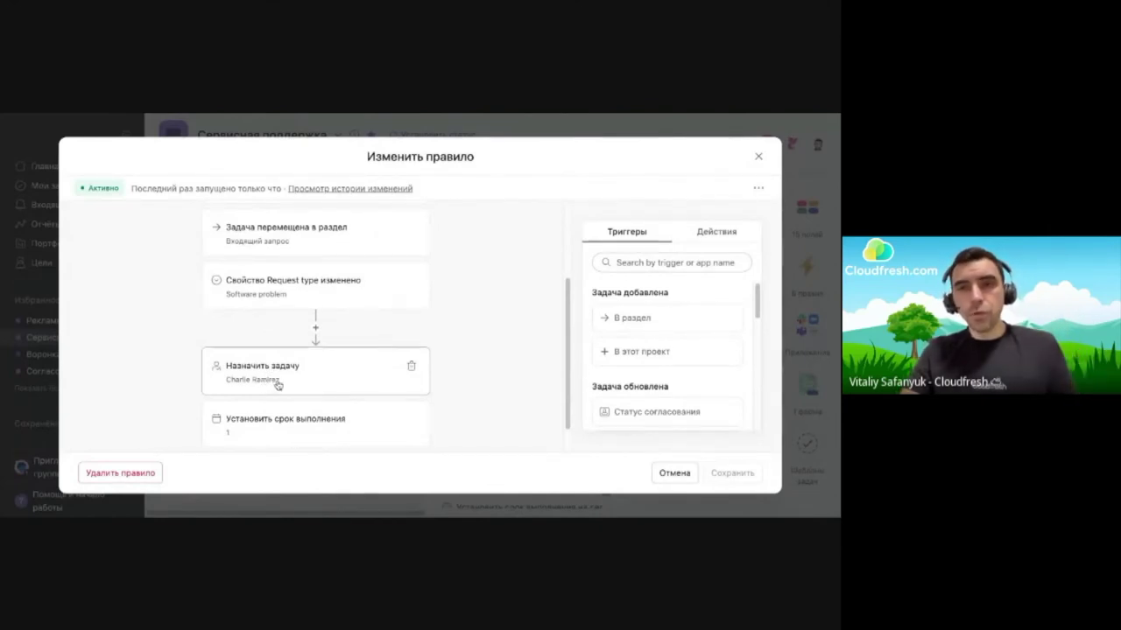
pyautogui.scroll(-1, 566, 375)
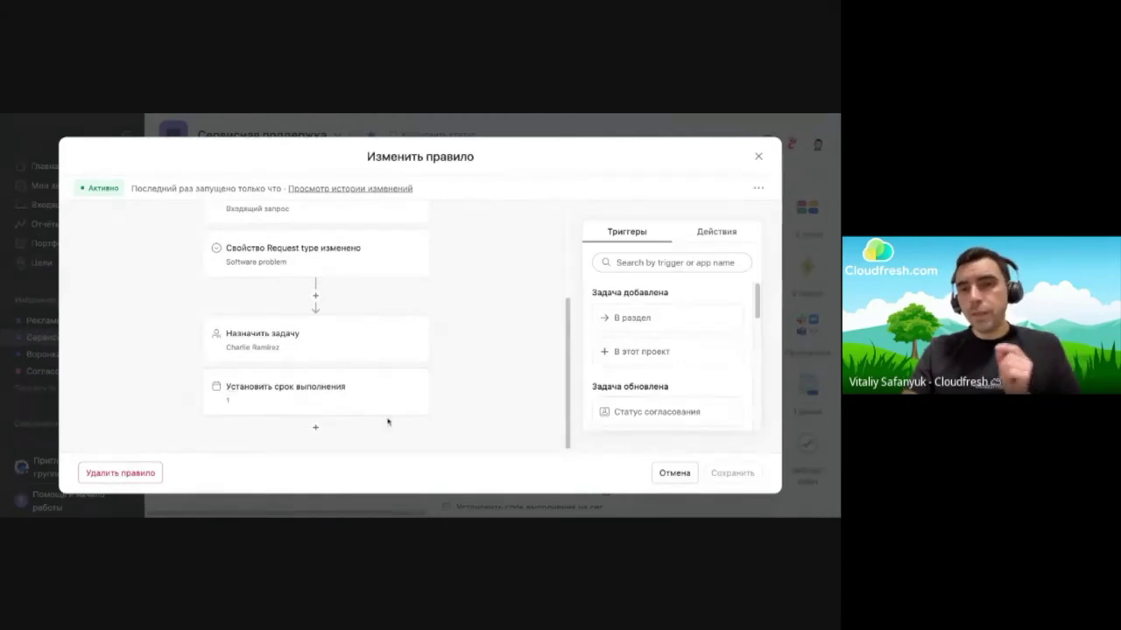
pyautogui.click(758, 156)
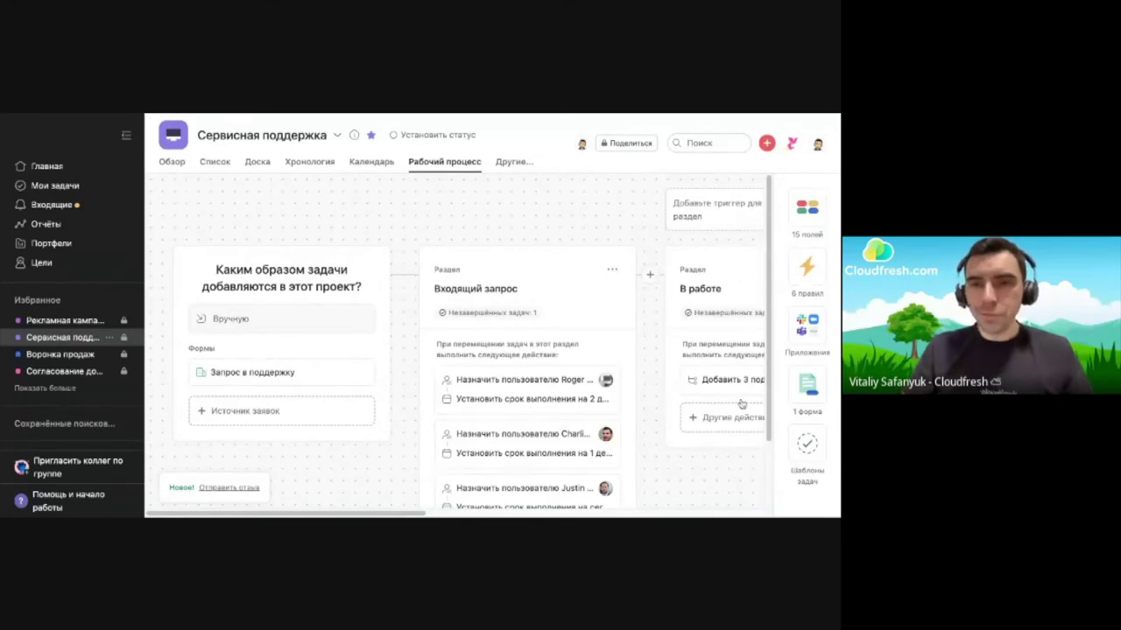
# Examine the "Add subtasks" rule of the "В работе" section, including its list of subtasks, and close the rule
pyautogui.hscroll(2, 741, 404)
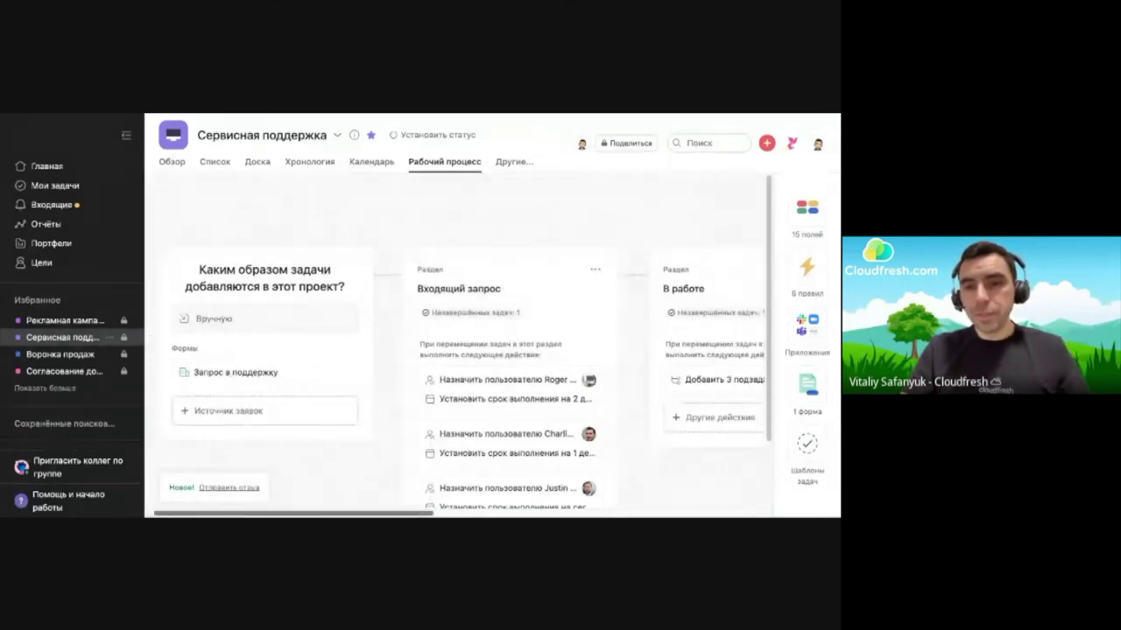
pyautogui.hscroll(6, 455, 376)
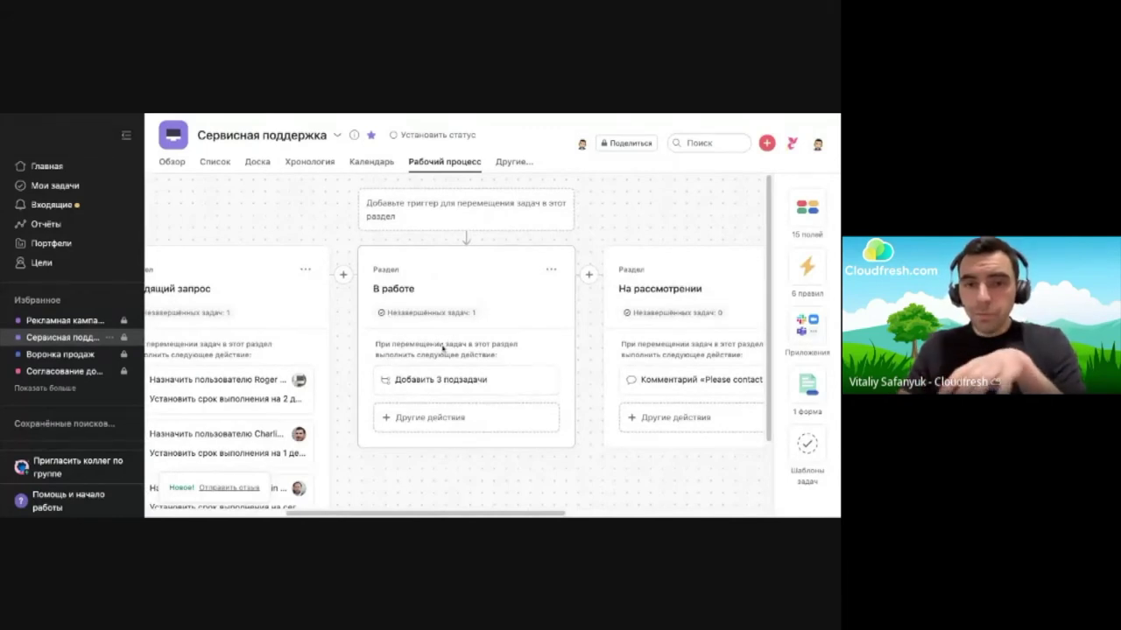
pyautogui.click(499, 382)
pyautogui.click(375, 395)
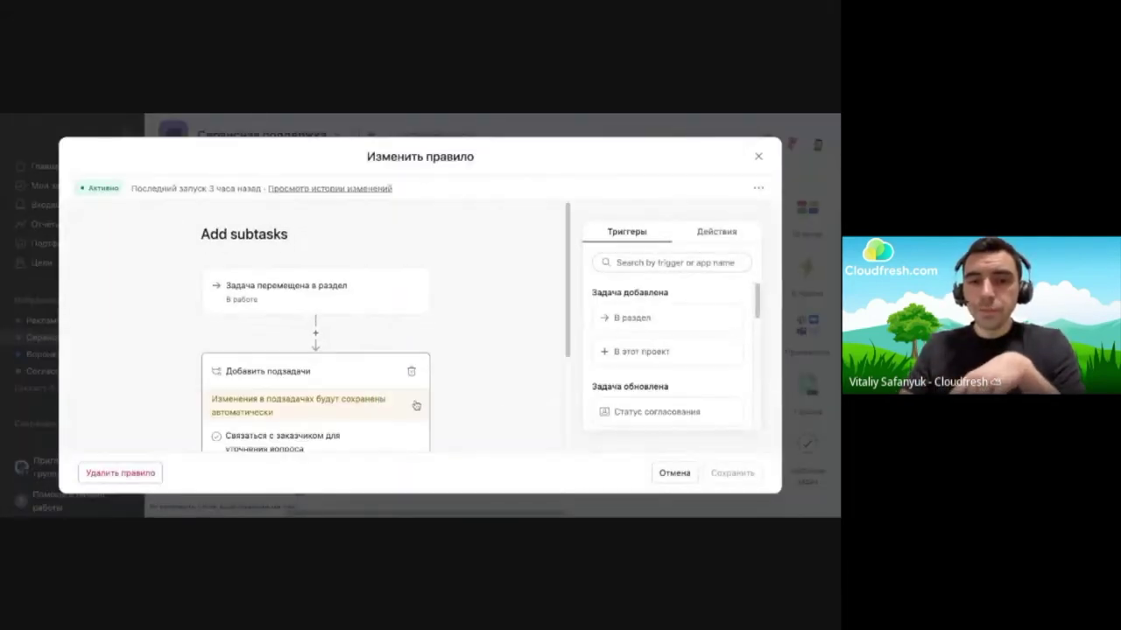
pyautogui.scroll(-3, 505, 389)
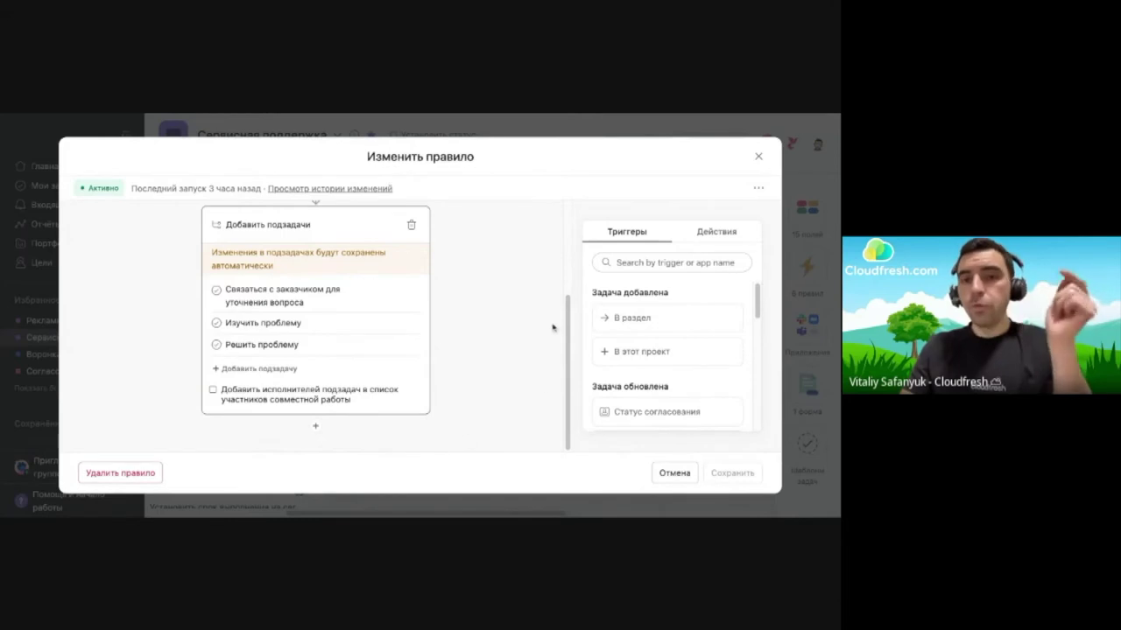
pyautogui.click(759, 158)
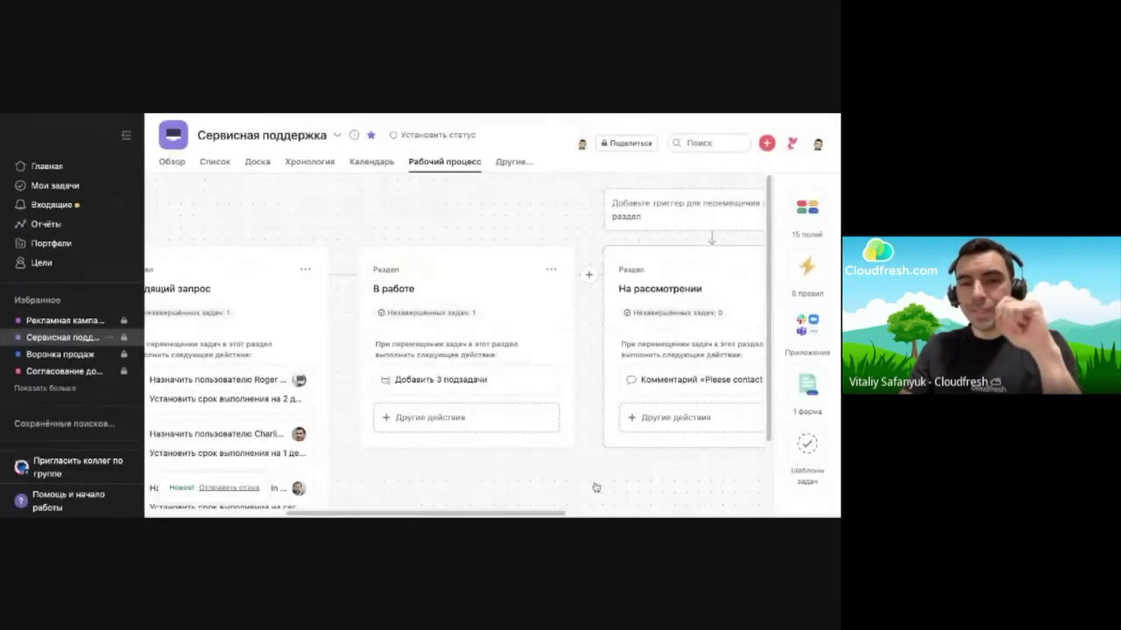
# Review the automatic actions of the "На рассмотрении" and "Выполнен" workflow sections, and return to the project's board view
pyautogui.hscroll(3, 535, 512)
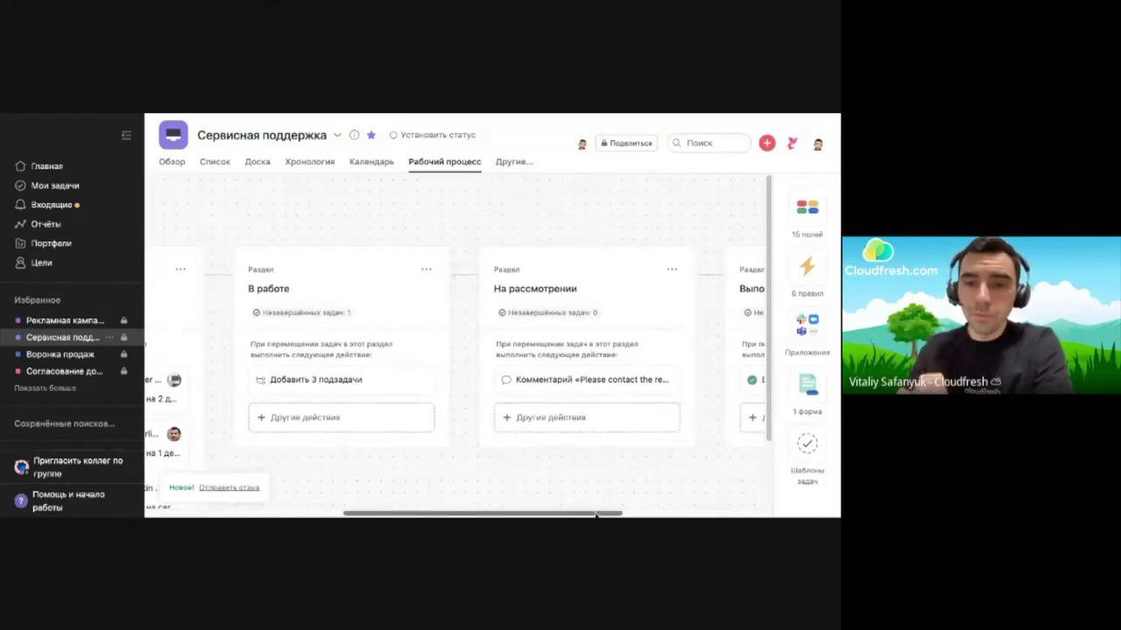
pyautogui.hscroll(5, 596, 515)
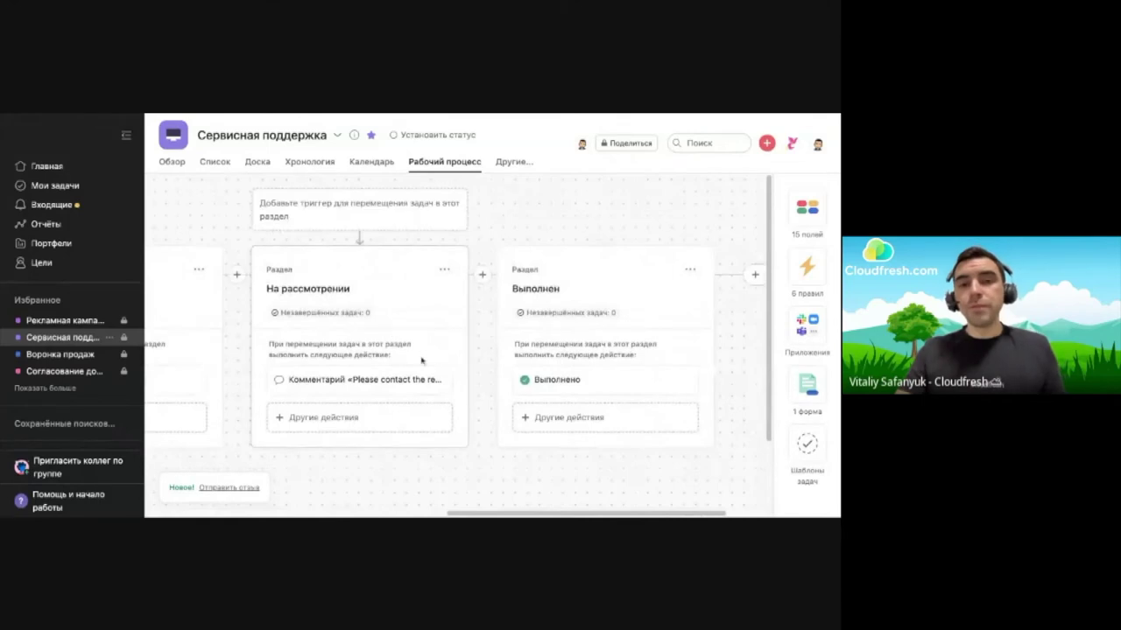
pyautogui.click(258, 163)
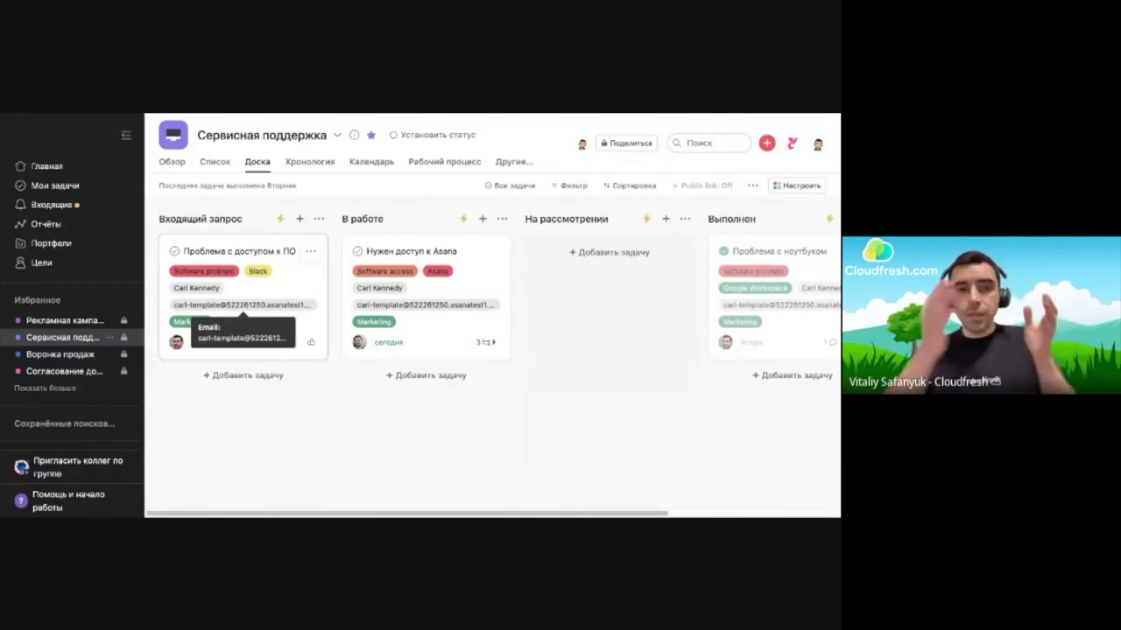
# Open the project "Воронка продаж" from the favourites to view its task list
pyautogui.click(75, 355)
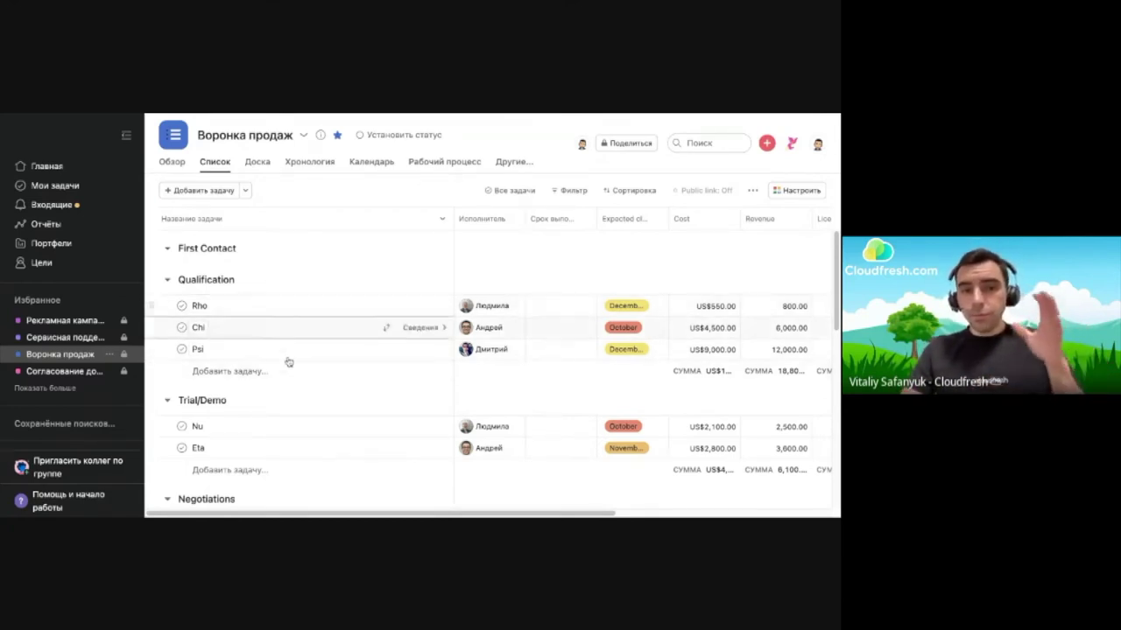
# Review the deals across the funnel sections of "Воронка продаж", from "First Contact" to "Closed Lost"
pyautogui.scroll(-3, 297, 370)
pyautogui.scroll(-2, 298, 370)
pyautogui.scroll(1, 298, 354)
pyautogui.scroll(-3, 302, 387)
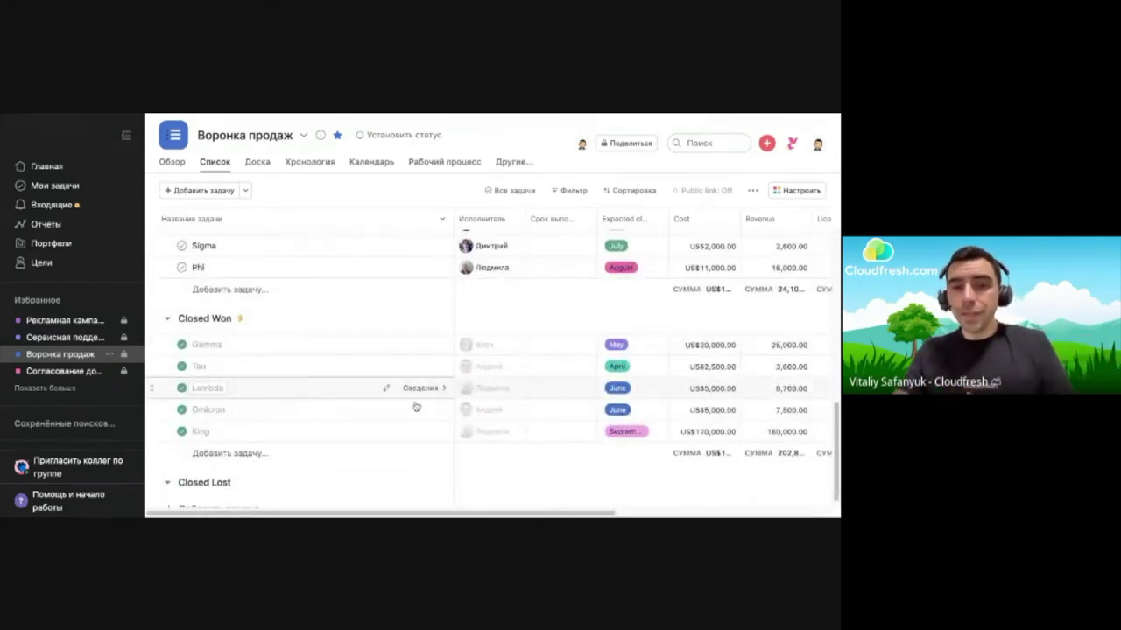
pyautogui.scroll(-1, 300, 389)
pyautogui.scroll(10, 289, 368)
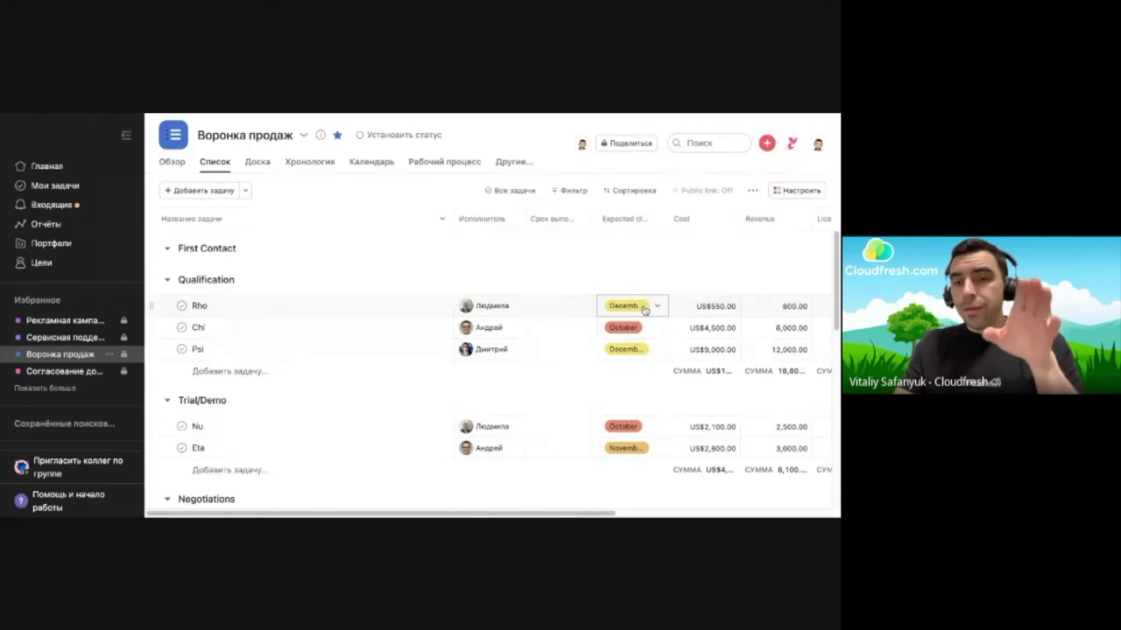
# Examine the deals' custom fields from "Cost" to "Lead source", including the "Product" and "Lead source" options of the task "Rho"
pyautogui.hscroll(5, 659, 331)
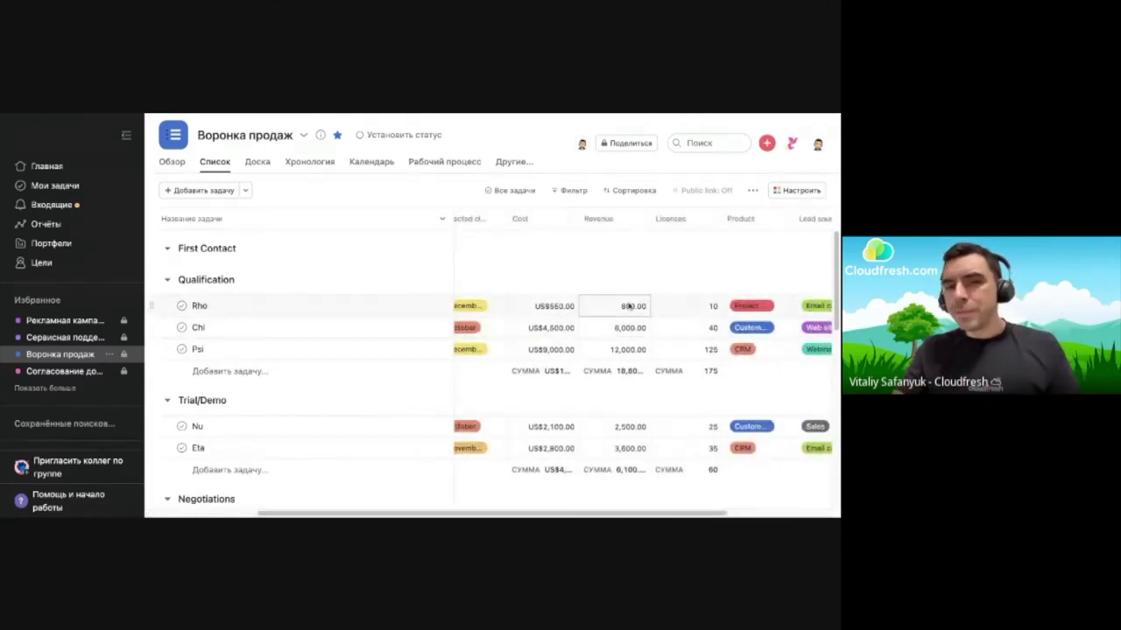
pyautogui.hscroll(2, 649, 328)
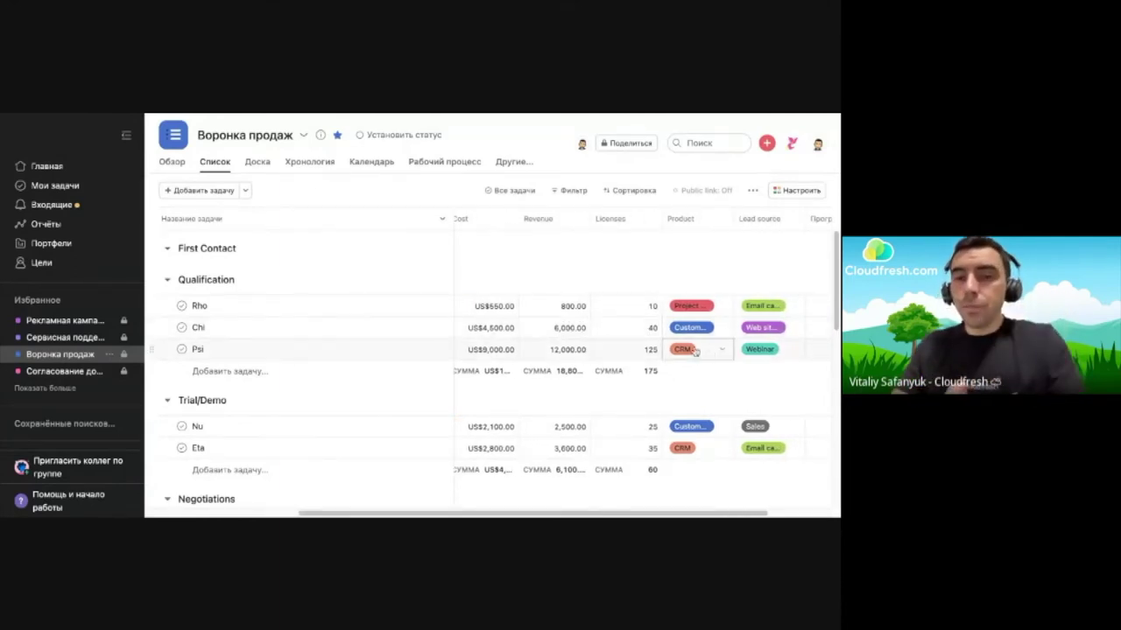
pyautogui.click(719, 309)
pyautogui.click(768, 271)
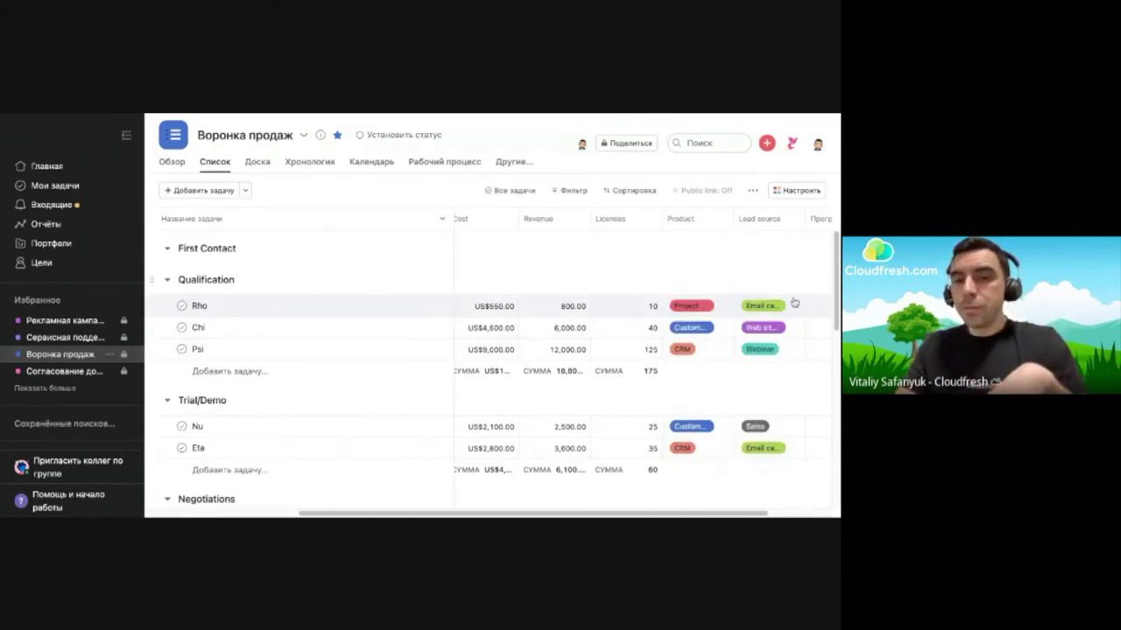
pyautogui.click(790, 307)
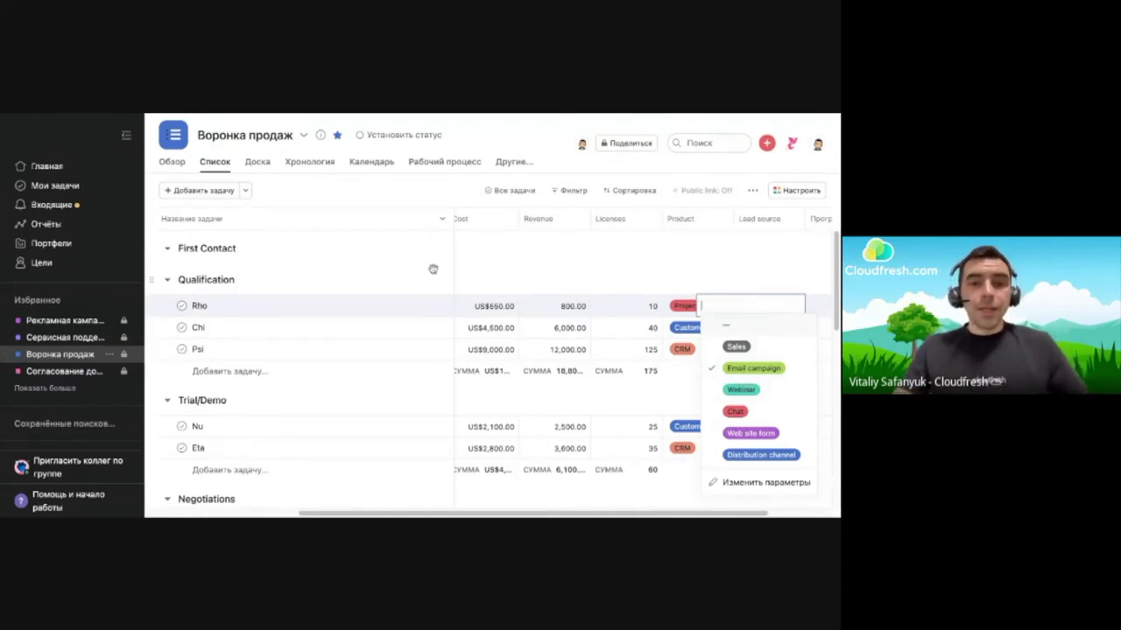
# Review the revenue, licence, product and lead source fields in the "Contract" and "Closed Won" sections
pyautogui.scroll(-10, 377, 272)
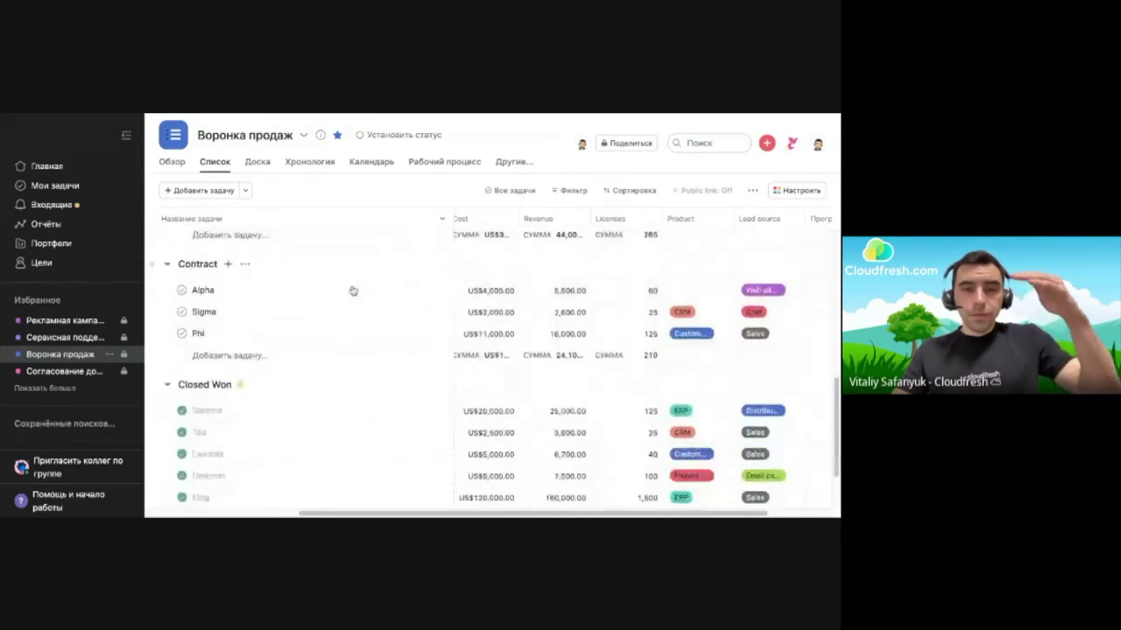
pyautogui.scroll(-2, 363, 302)
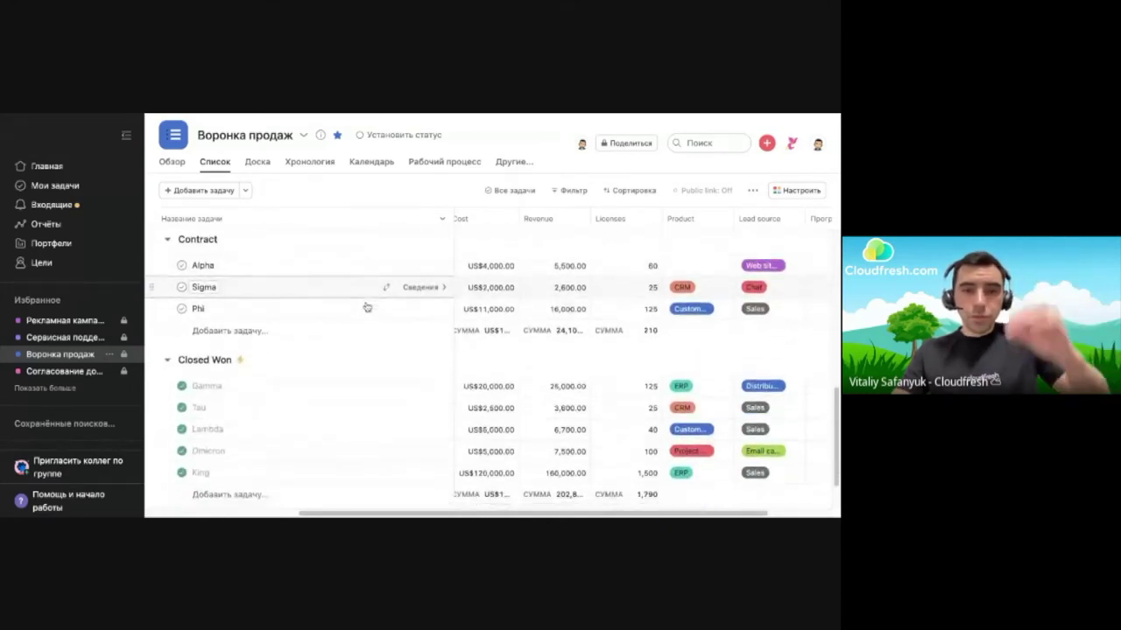
pyautogui.scroll(-2, 367, 308)
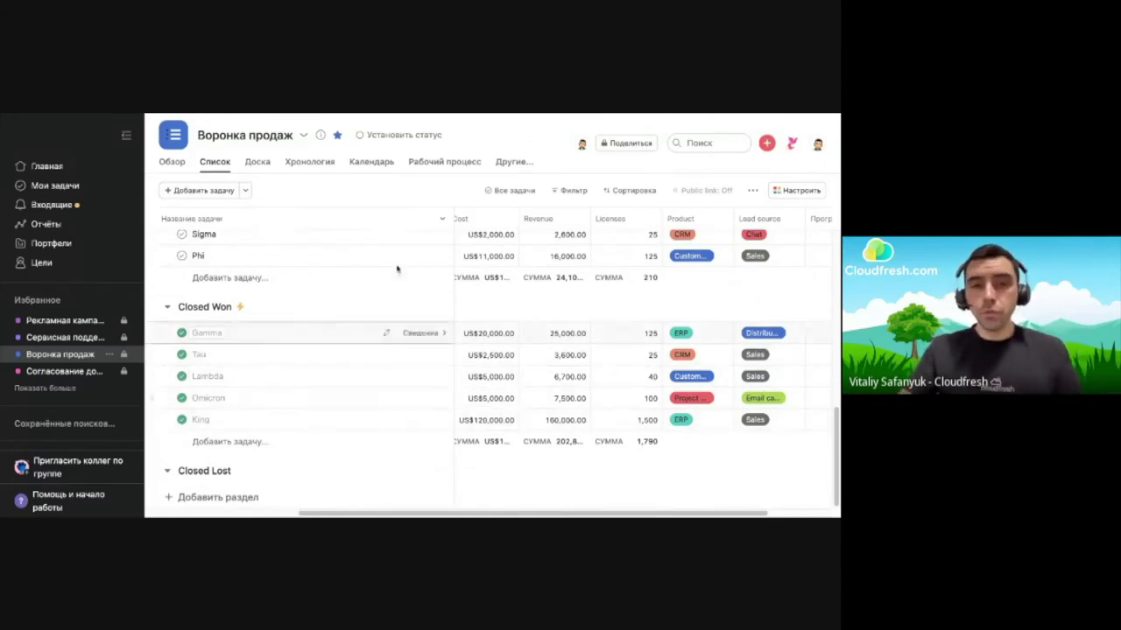
# View the workflow of "Воронка продаж" and open the project's monitoring dashboard
pyautogui.click(432, 167)
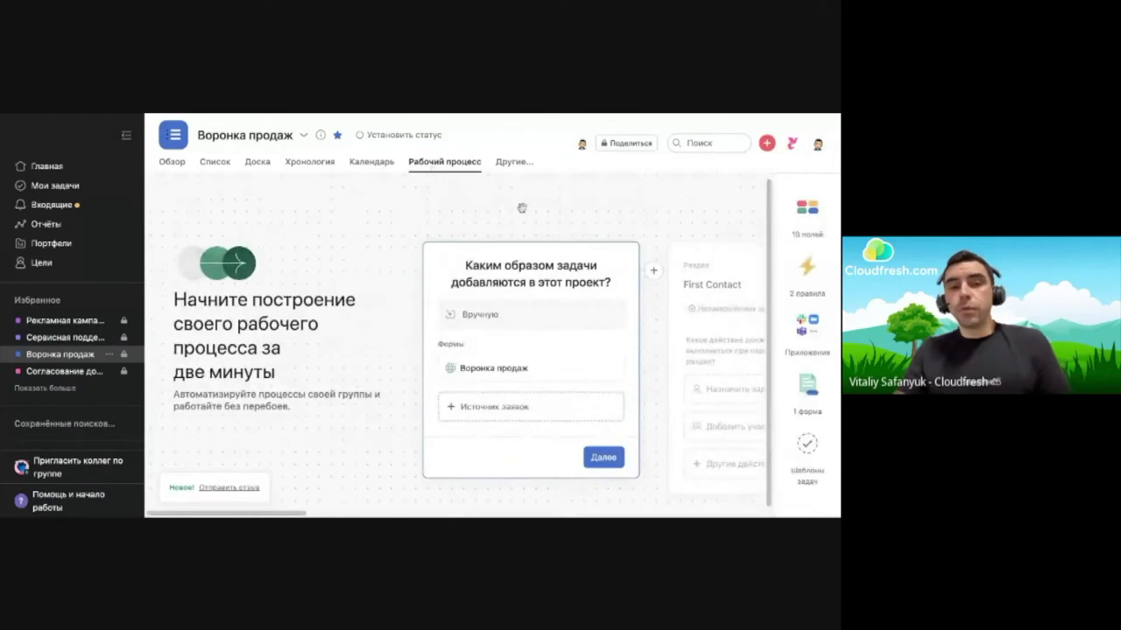
pyautogui.click(513, 165)
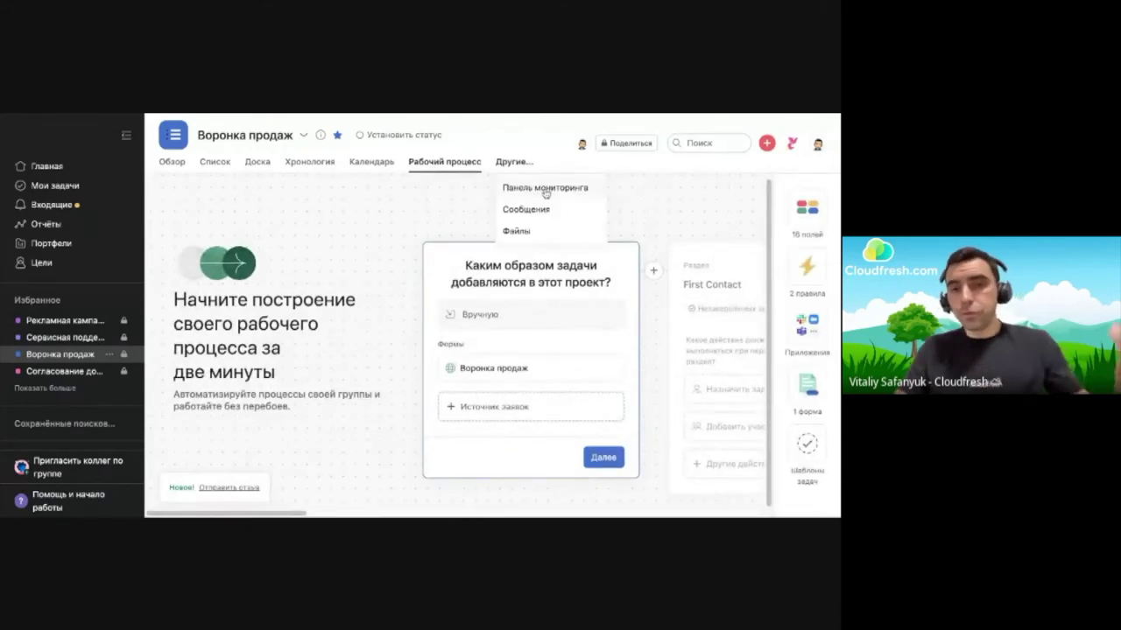
pyautogui.click(546, 190)
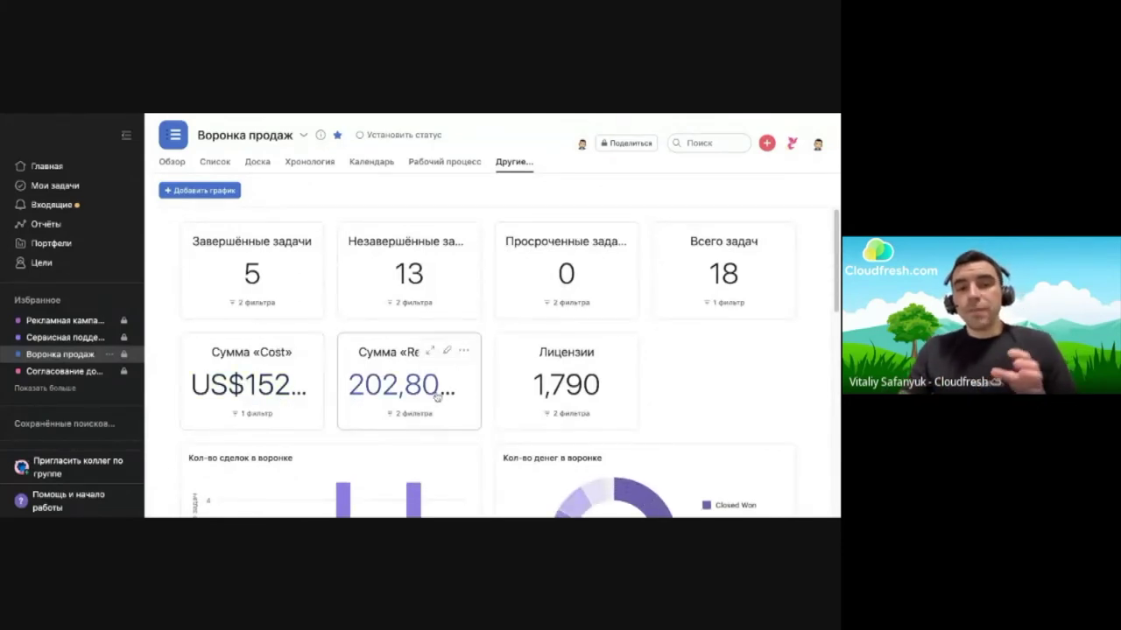
# Examine the dashboard's totals and its charts of deals by stage, money in the funnel, deals by seller and task completion
pyautogui.scroll(-2, 354, 320)
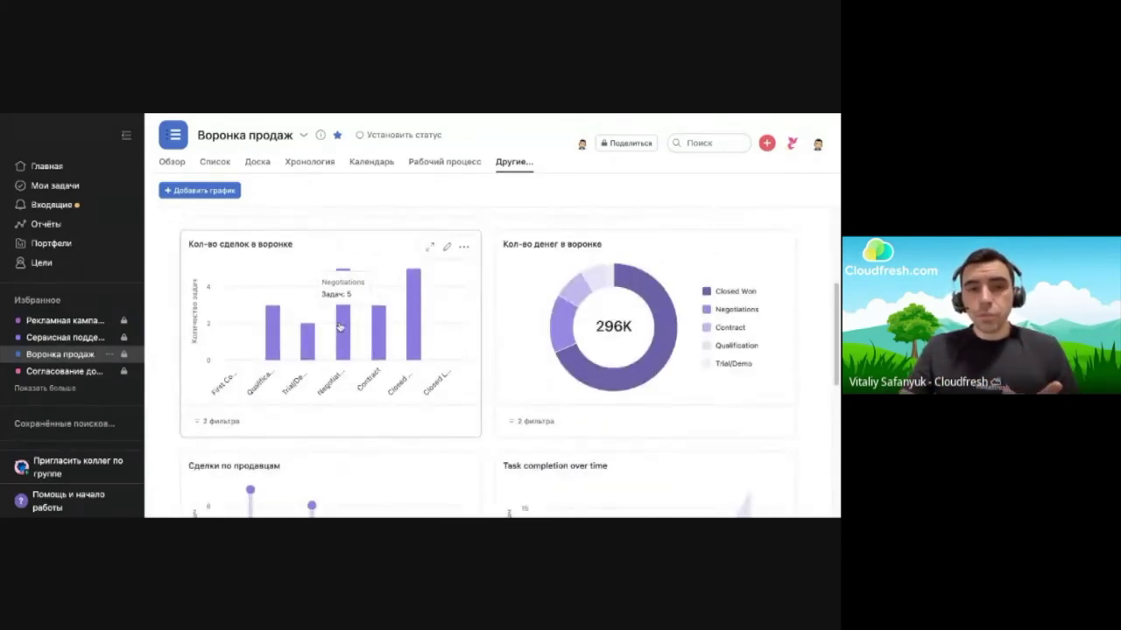
pyautogui.scroll(-1, 332, 321)
pyautogui.scroll(3, 328, 324)
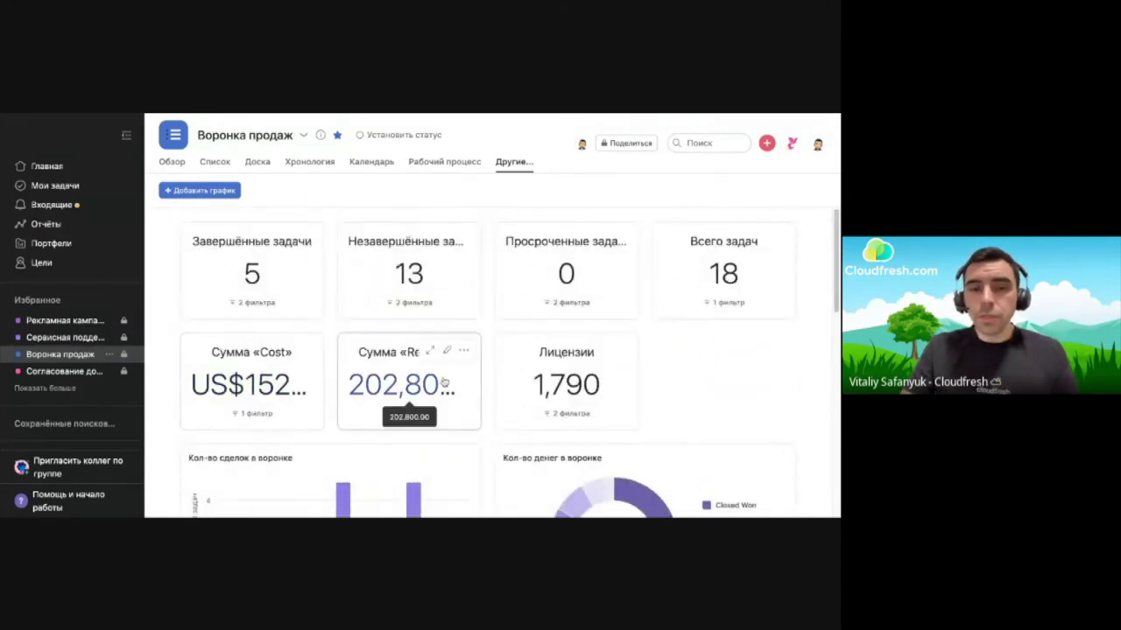
pyautogui.scroll(-1, 721, 362)
pyautogui.scroll(-2, 720, 362)
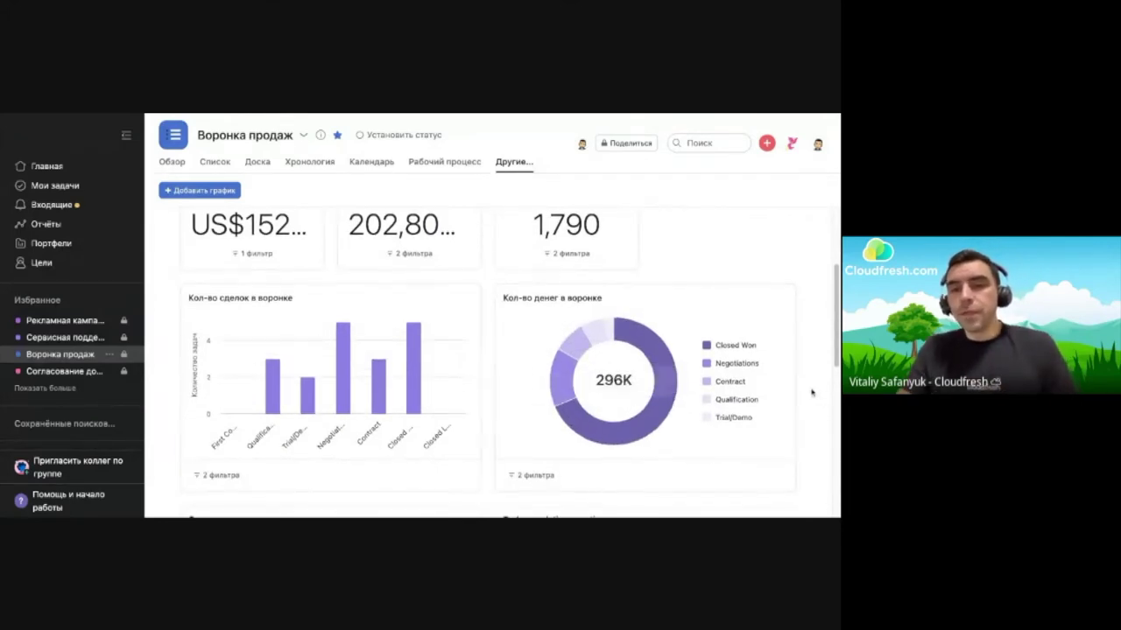
pyautogui.scroll(-3, 793, 378)
pyautogui.moveTo(251, 435)
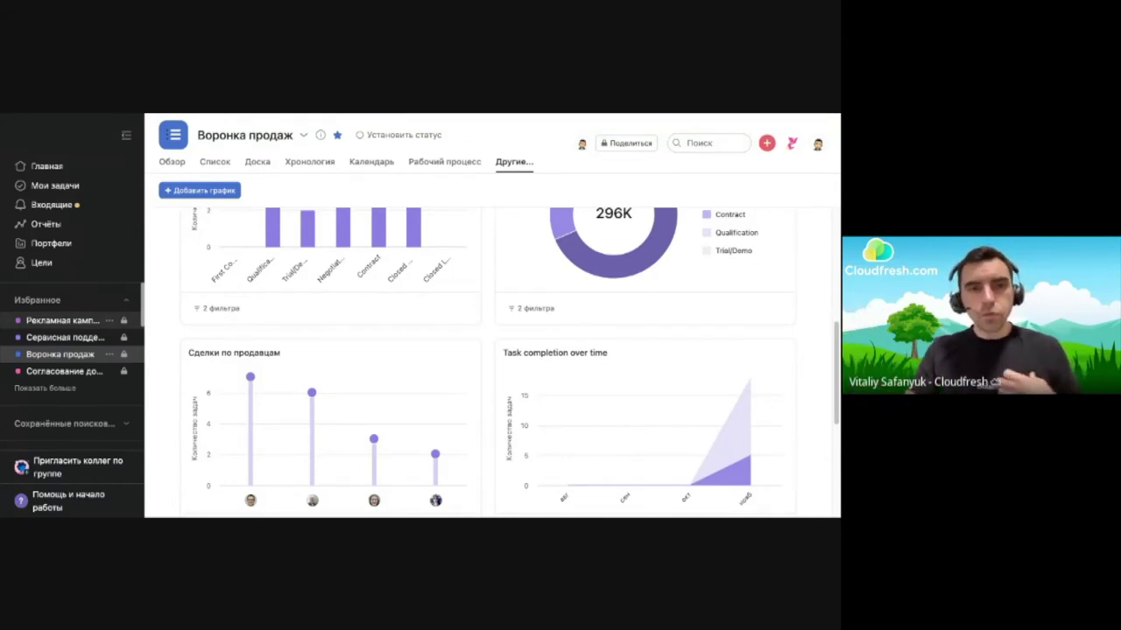
# Open the portfolio "Рекламные кампании", view its team workload and expand the workload row of the "Designer Global" member
pyautogui.click(52, 244)
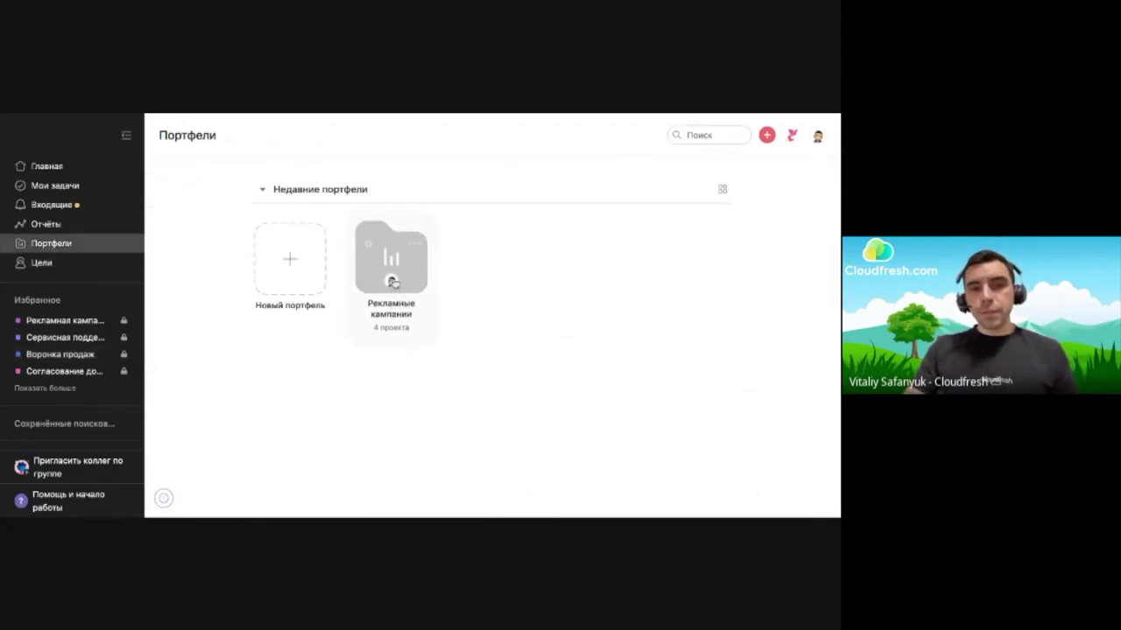
pyautogui.click(392, 281)
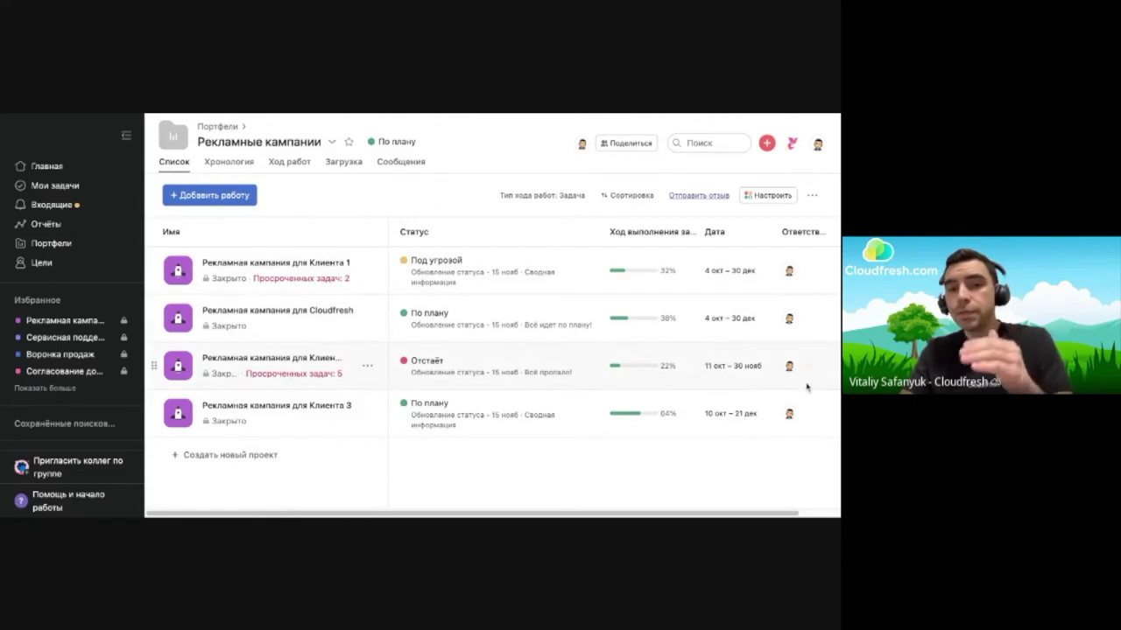
pyautogui.click(347, 169)
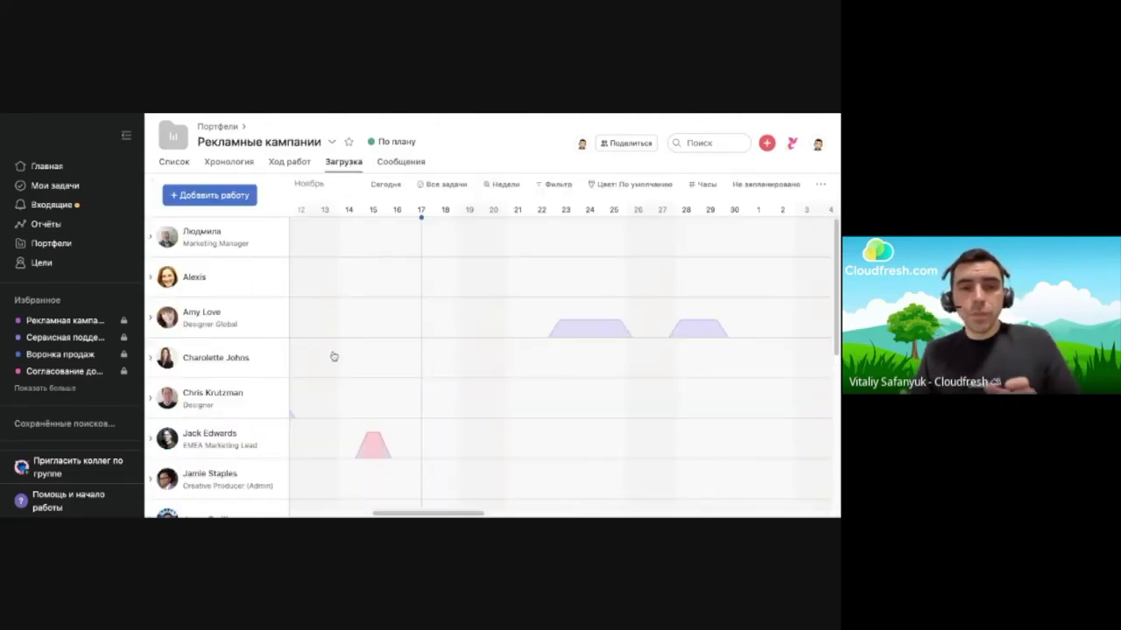
pyautogui.click(154, 319)
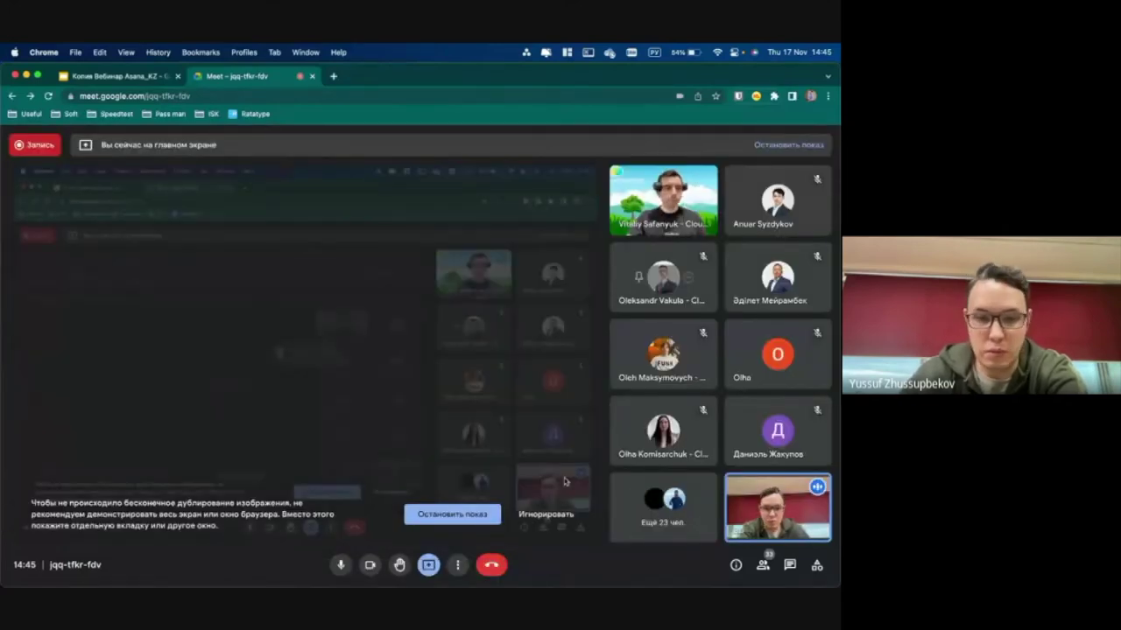
# Ignore the Meet screen-duplication warning, switch to the Google Slides deck "Копия Вебинар Asana_KZ" and start the slide show from "Консорциум «ISKER»"
pyautogui.click(543, 514)
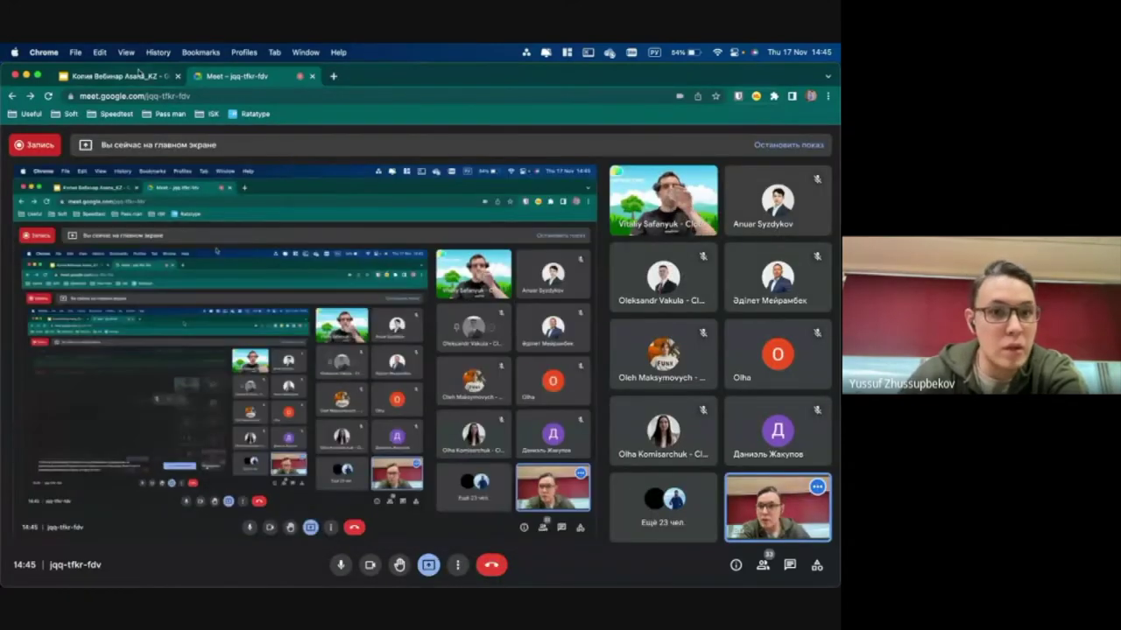
pyautogui.click(123, 77)
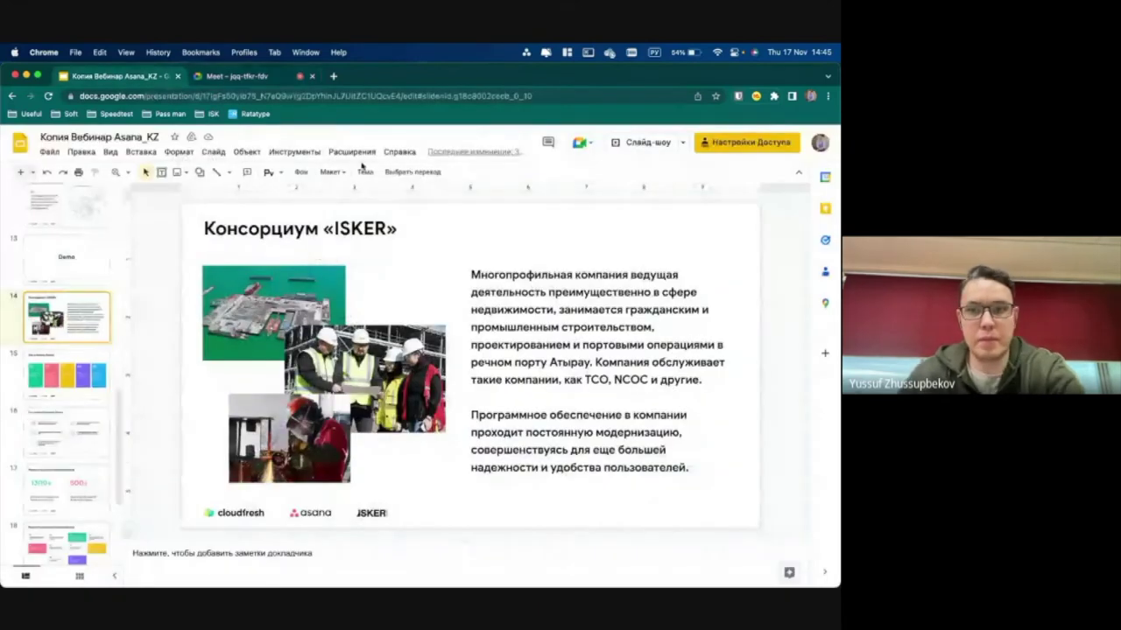
pyautogui.click(646, 143)
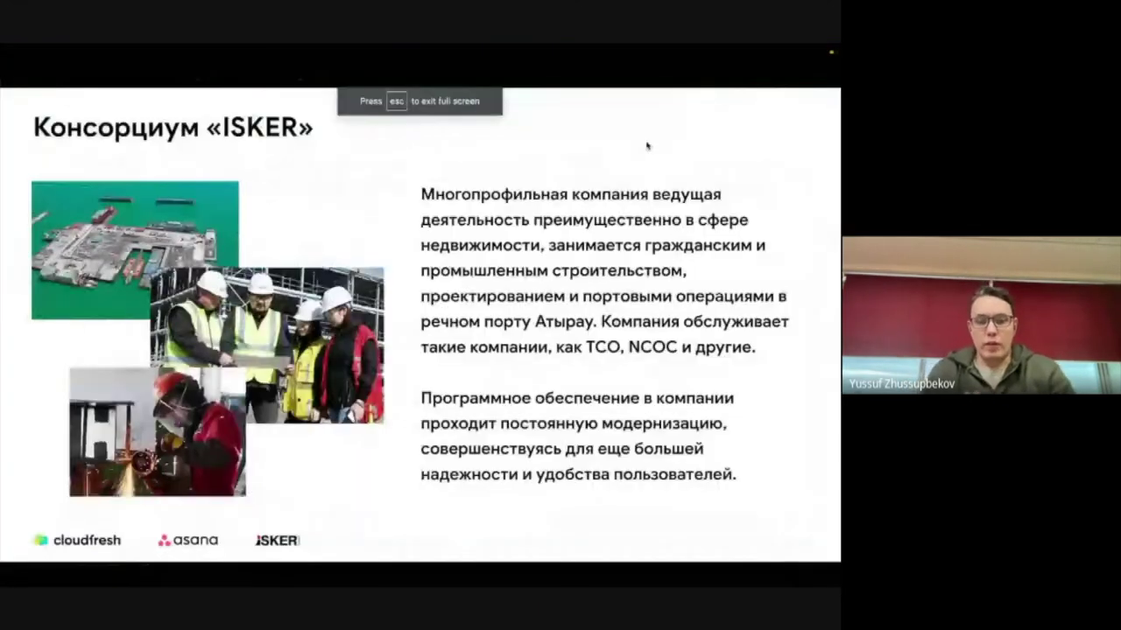